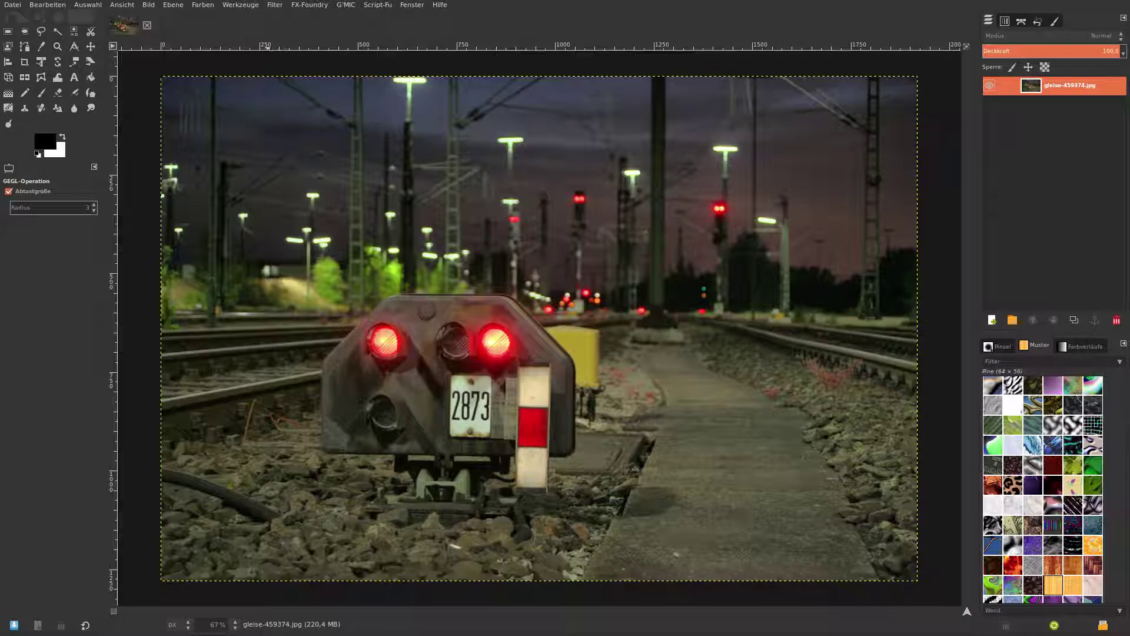
Duplicate the photo layer as gleise-459374.jpg-Kopie and switch on Quick Mask
click(275, 5)
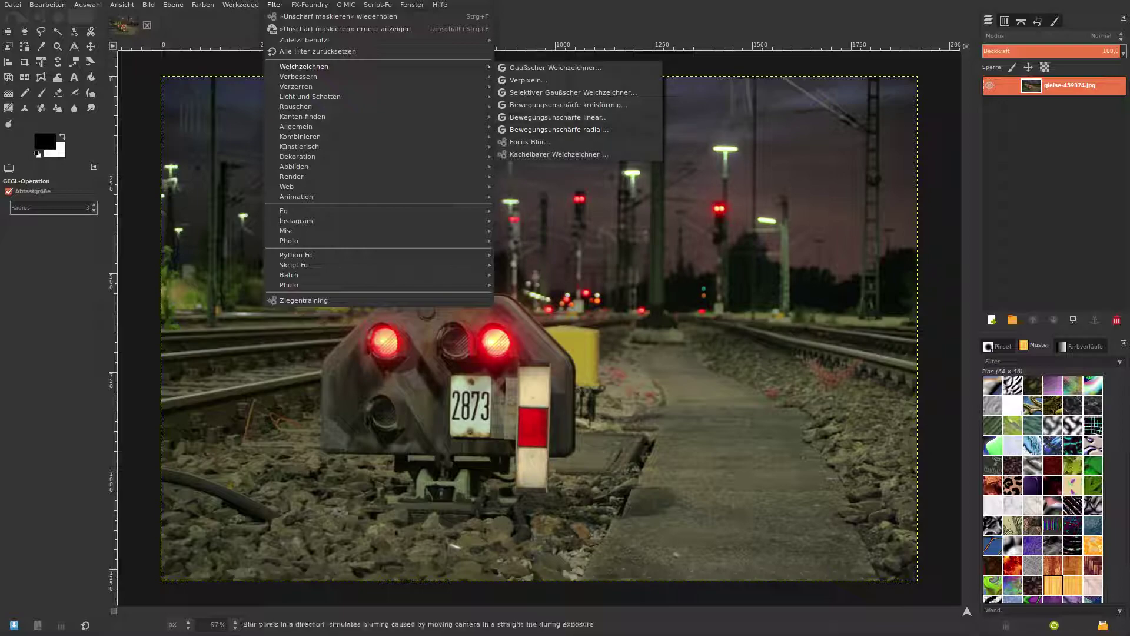
key(Escape)
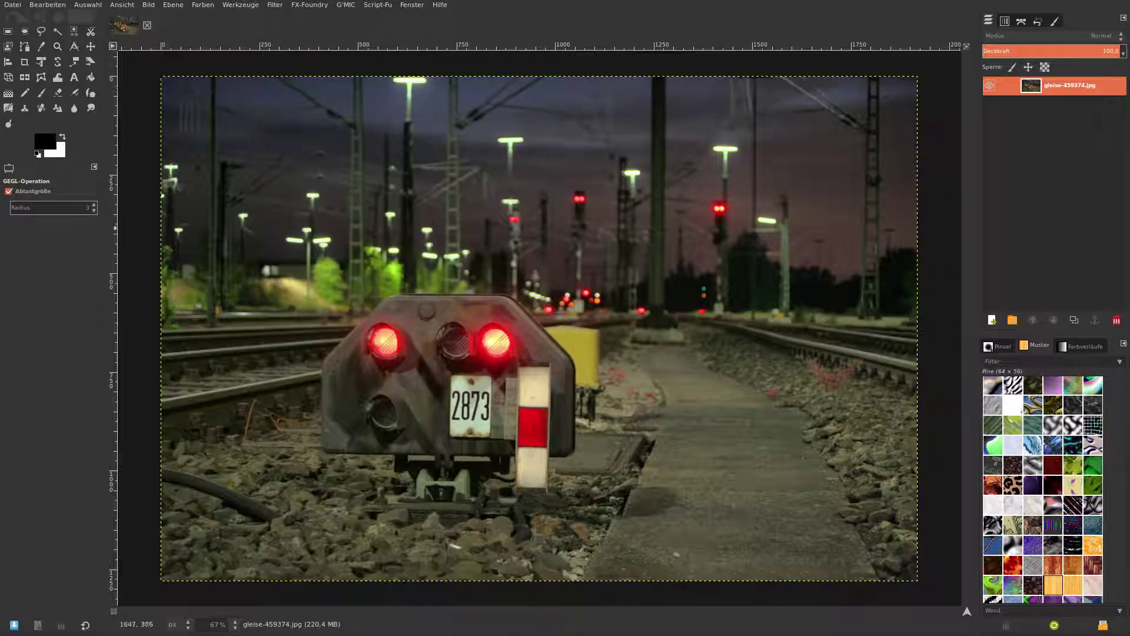
click(1074, 319)
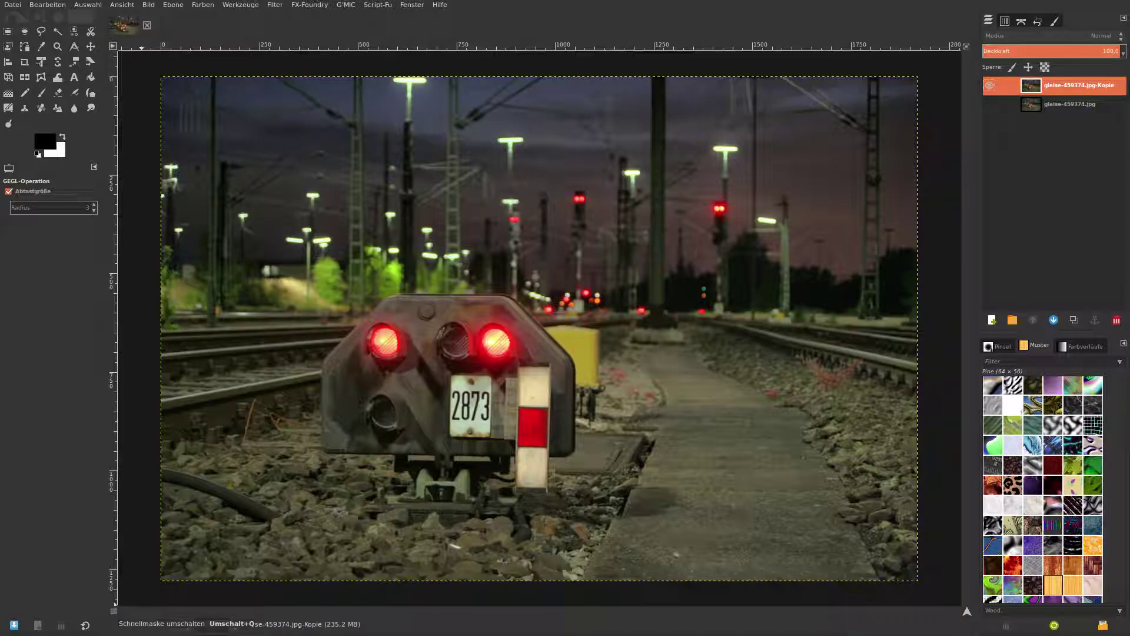
click(114, 611)
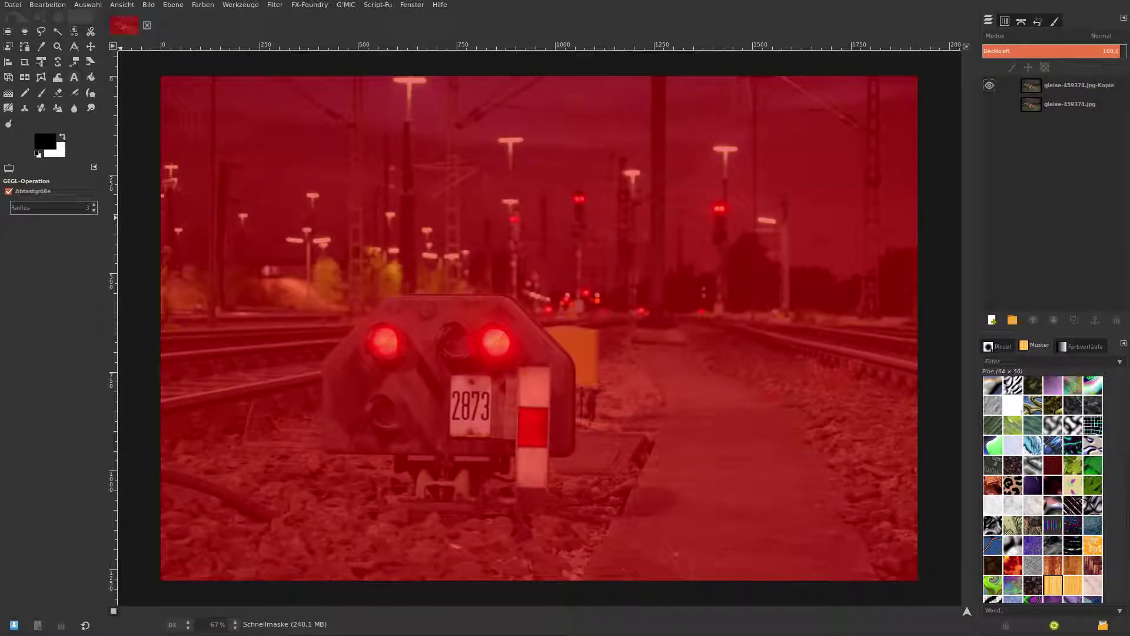
Select the Eraser with the soft 2. Hardness 025 brush at a large size
click(58, 92)
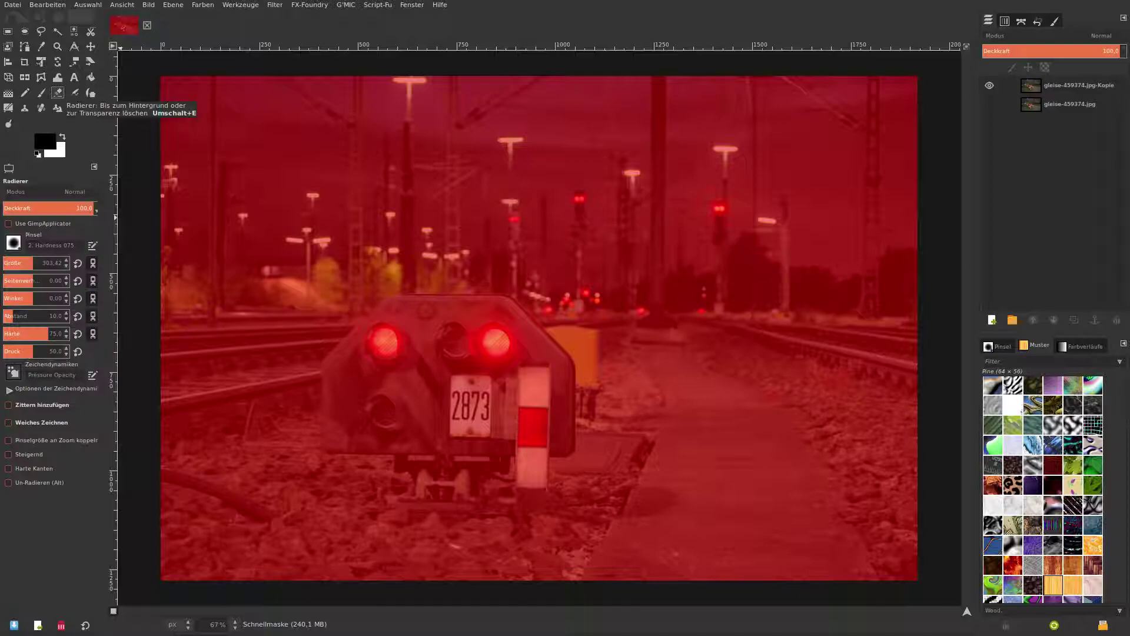
click(13, 242)
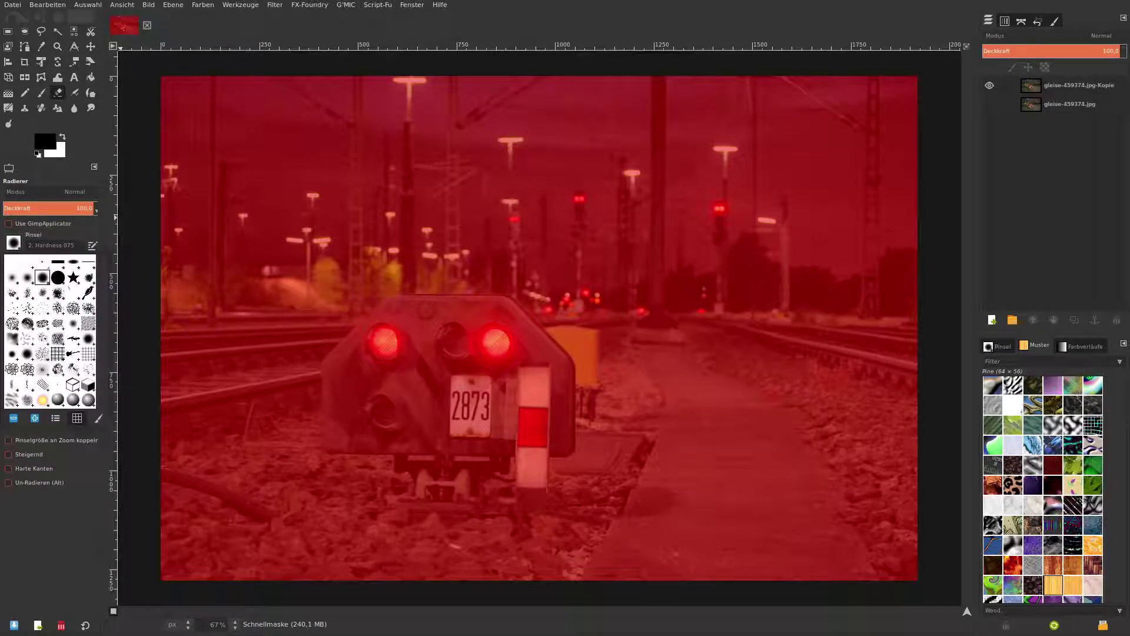
click(13, 277)
drag(15, 262, 43, 262)
Erase the mask over the sky and distant tracks at size ~240, then make it a selection
mouse_move(200, 162)
mouse_down()
mouse_move(450, 121)
mouse_move(580, 114)
mouse_move(290, 113)
mouse_up()
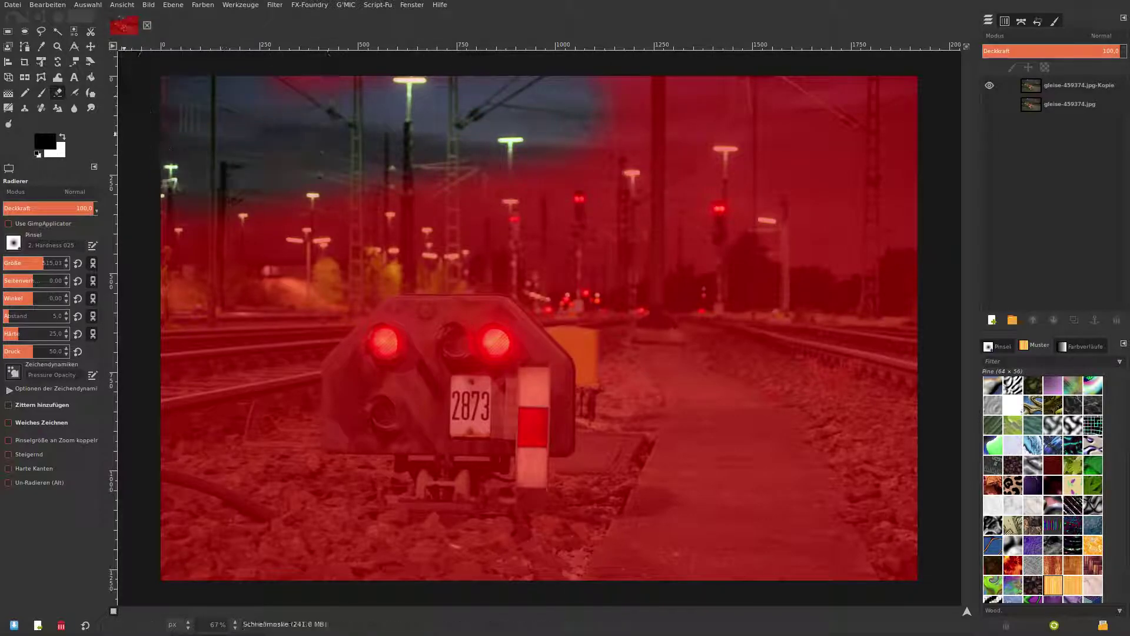
drag(43, 263, 27, 263)
mouse_move(252, 90)
mouse_down()
mouse_move(902, 156)
mouse_move(552, 126)
mouse_up()
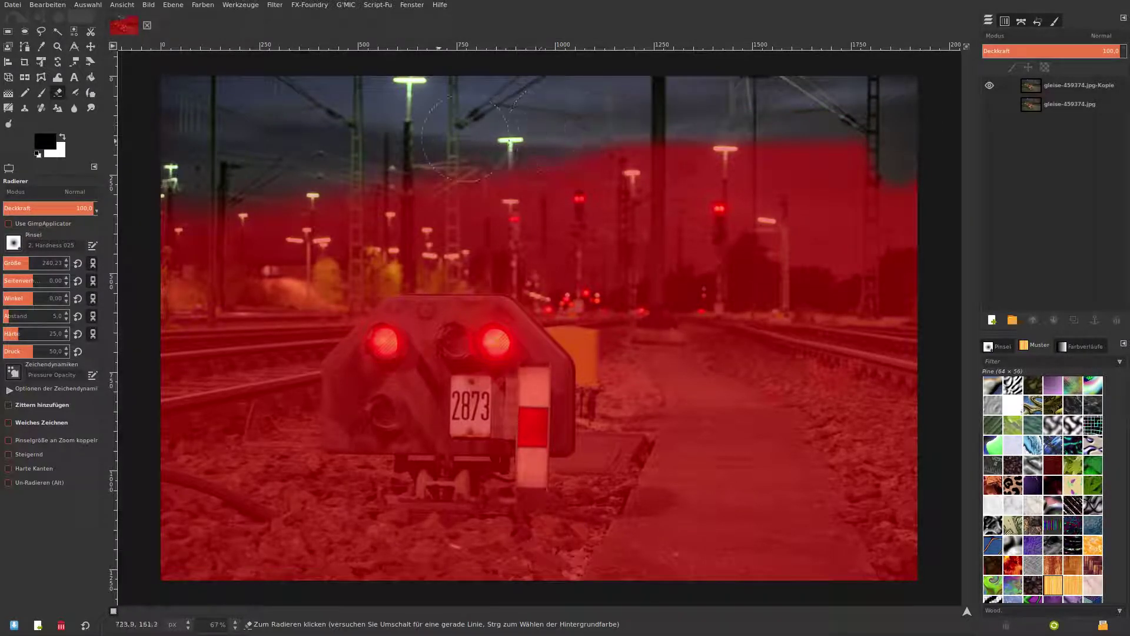
drag(155, 226, 406, 209)
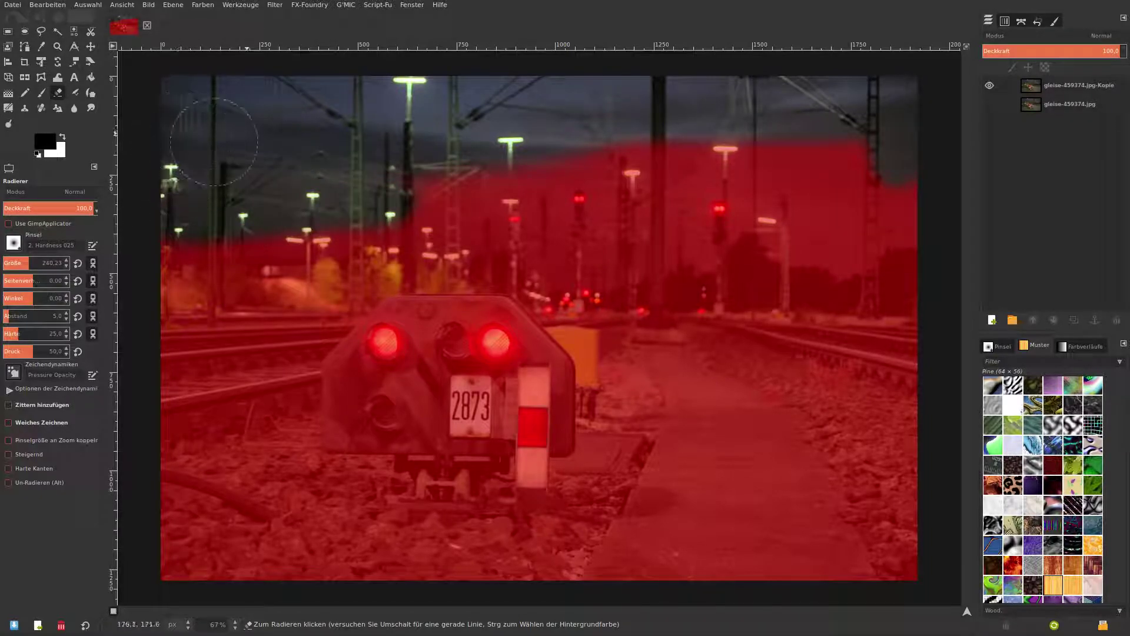
mouse_move(528, 161)
mouse_down()
mouse_move(831, 165)
mouse_move(917, 189)
mouse_move(871, 201)
mouse_move(808, 182)
mouse_move(871, 140)
mouse_move(903, 234)
mouse_move(865, 277)
mouse_move(772, 212)
mouse_move(713, 193)
mouse_move(759, 188)
mouse_move(666, 218)
mouse_move(601, 201)
mouse_move(471, 197)
mouse_move(406, 230)
mouse_move(189, 265)
mouse_move(185, 249)
mouse_move(242, 235)
mouse_move(159, 295)
mouse_move(352, 275)
mouse_move(394, 256)
mouse_move(504, 241)
mouse_move(427, 218)
mouse_move(412, 235)
mouse_move(488, 259)
mouse_move(736, 270)
mouse_move(812, 289)
mouse_move(933, 278)
mouse_up()
mouse_move(850, 265)
mouse_down()
mouse_move(760, 274)
mouse_move(563, 225)
mouse_up()
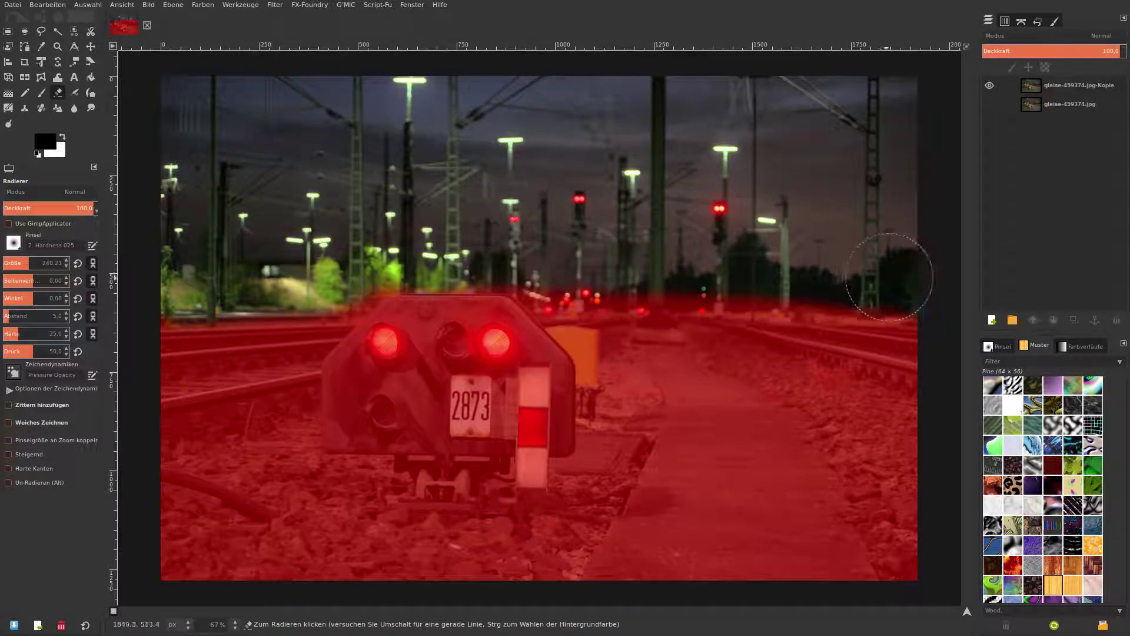
drag(903, 265, 650, 275)
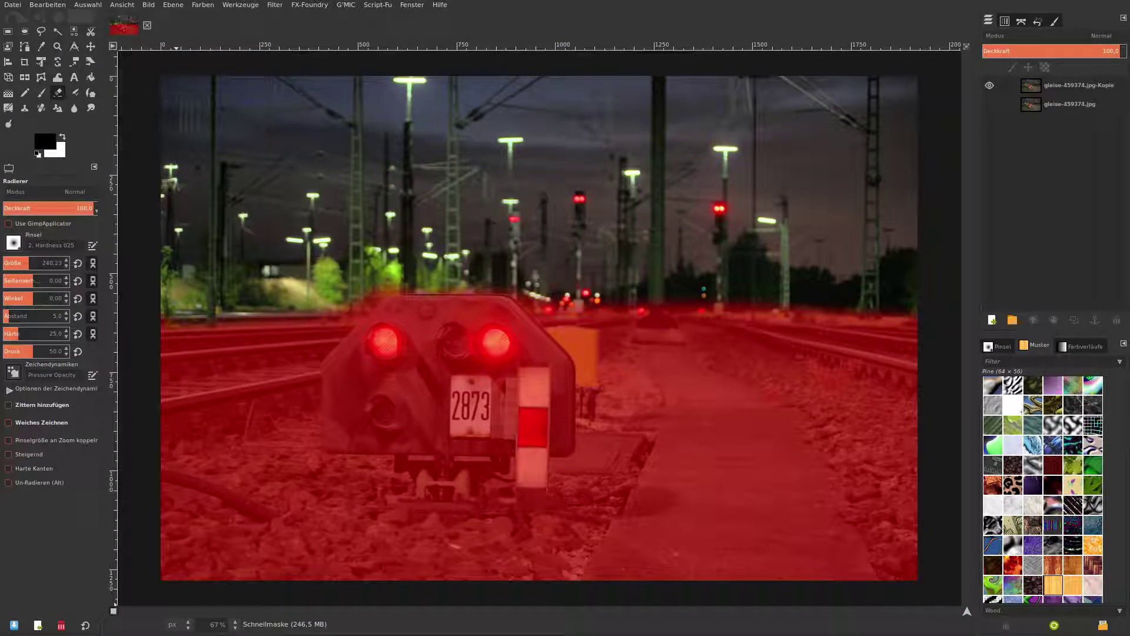
click(113, 611)
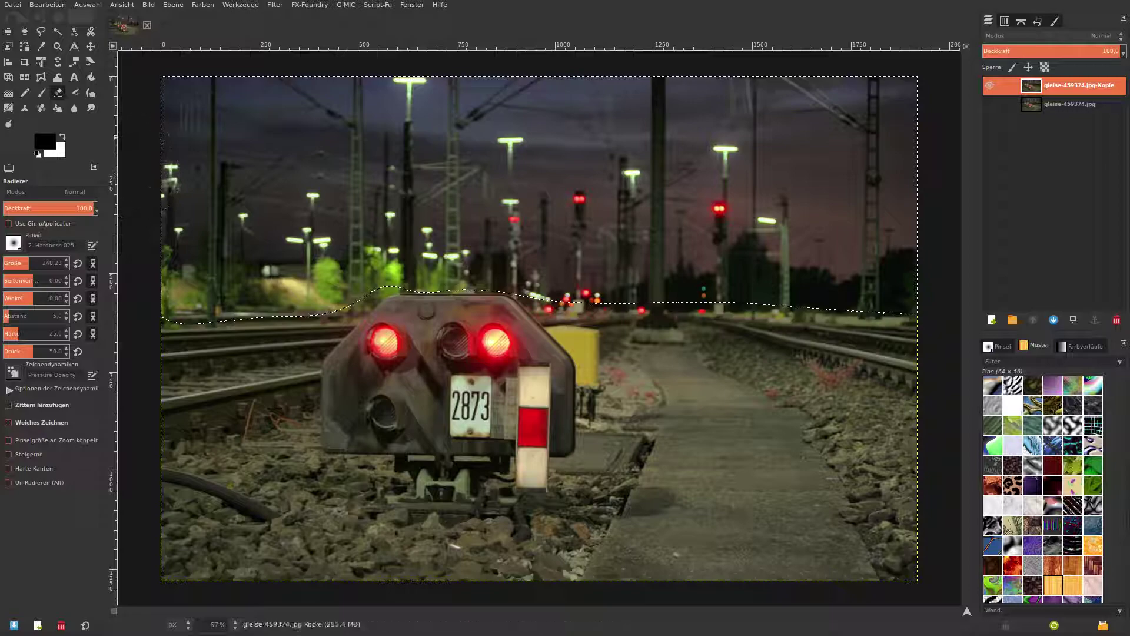
Feather the background selection by 5 px
click(88, 5)
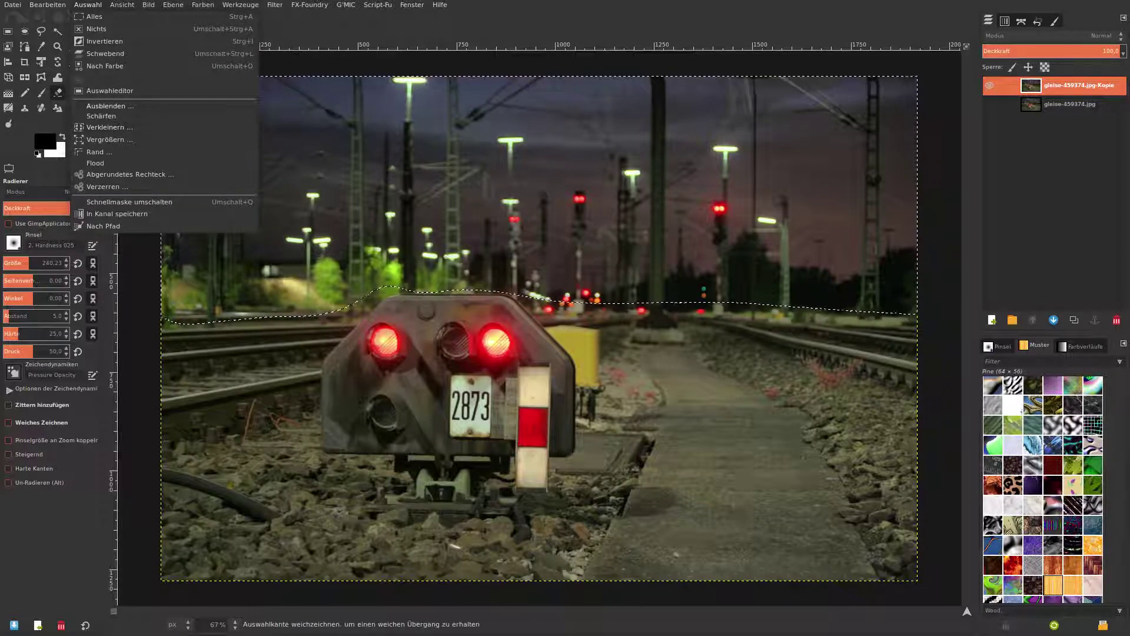
click(100, 118)
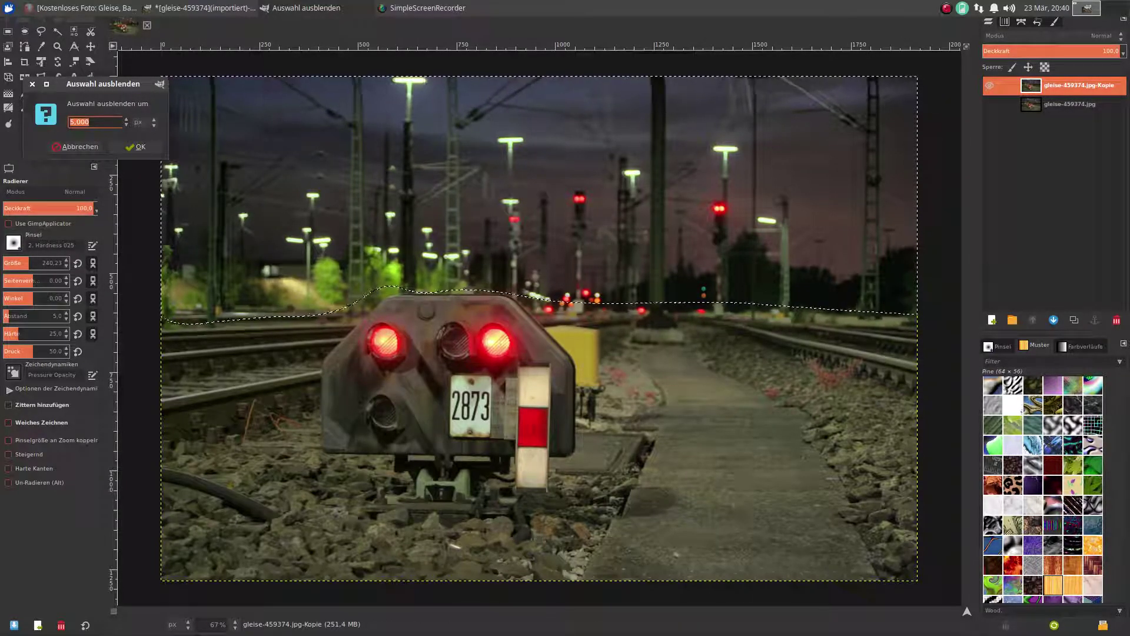
click(137, 147)
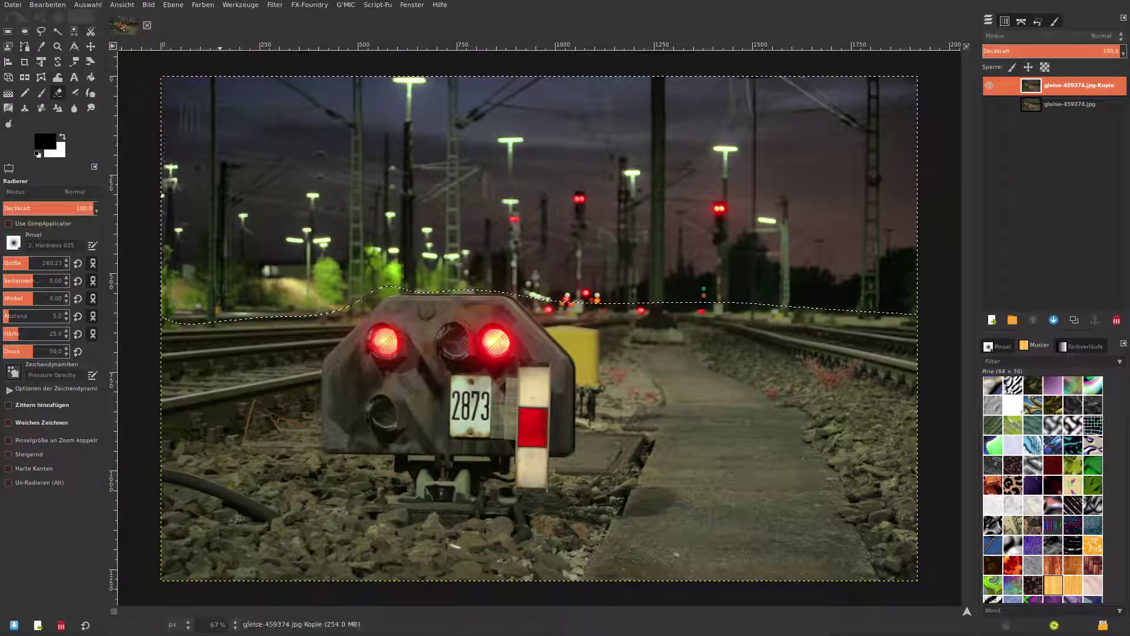
Apply a Linear Motion Blur of length 20, angle 0 to the background
click(275, 4)
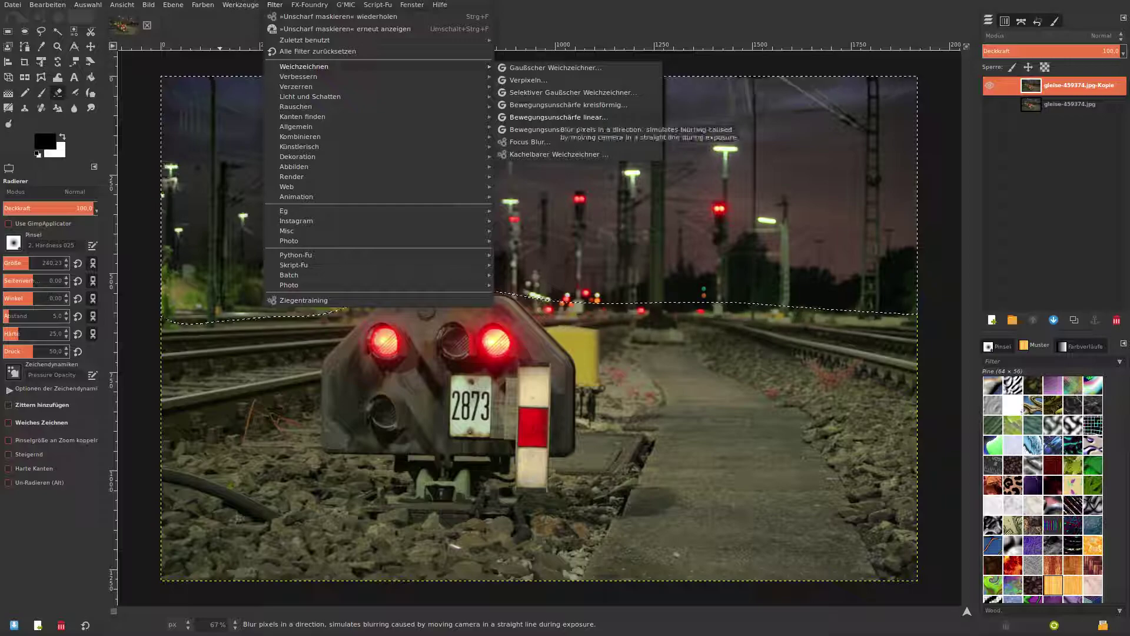
click(559, 117)
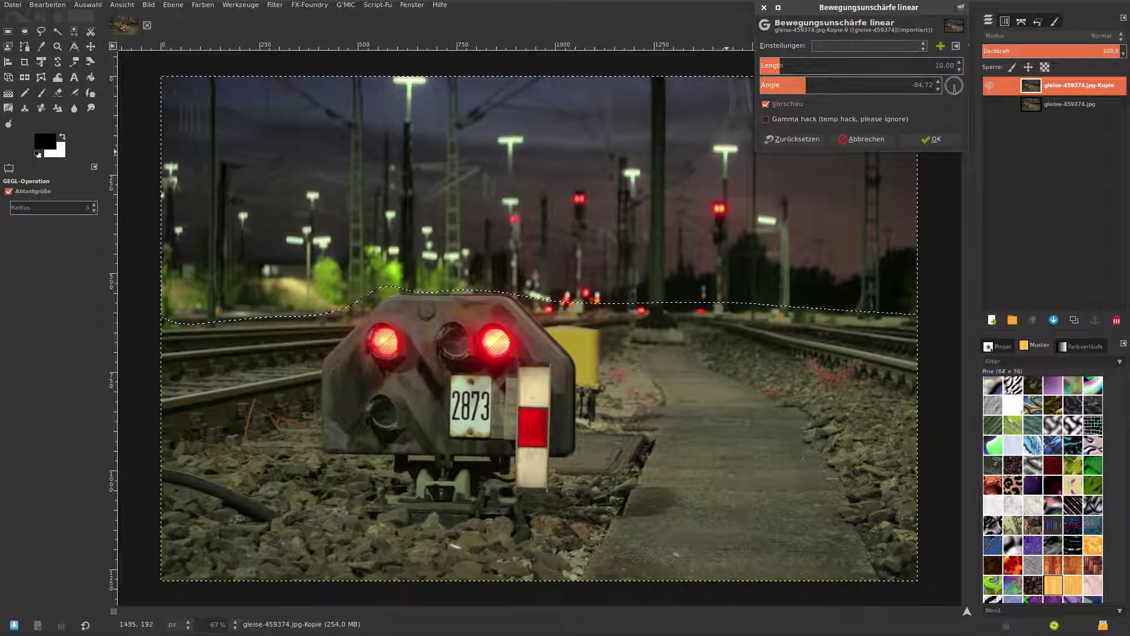
drag(781, 66, 793, 65)
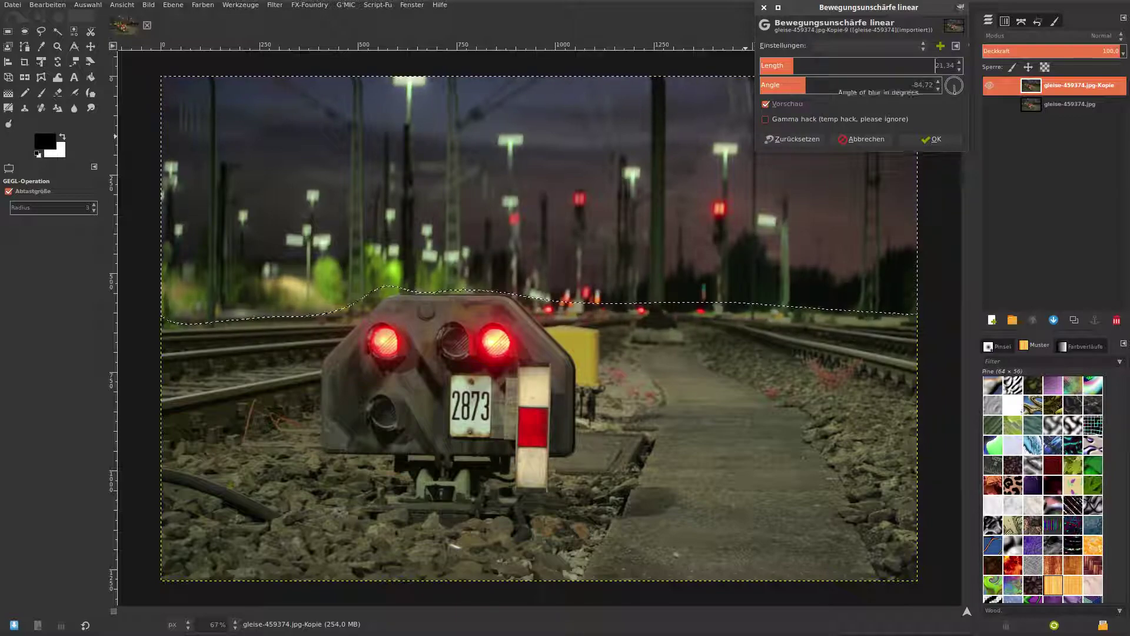
click(794, 139)
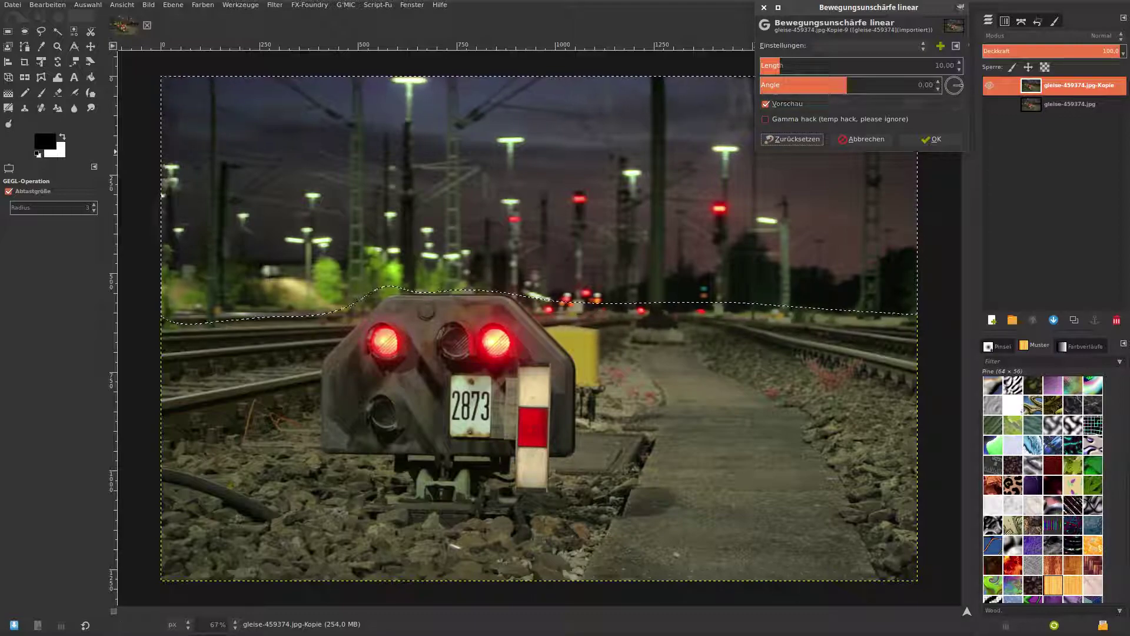
text(20)
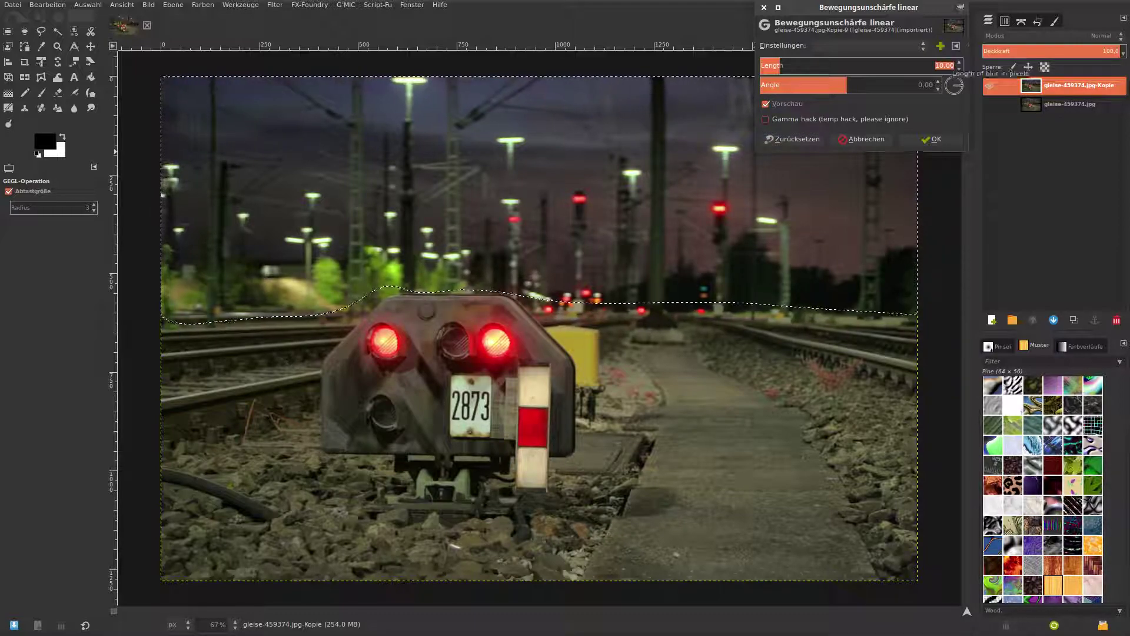
key(Return)
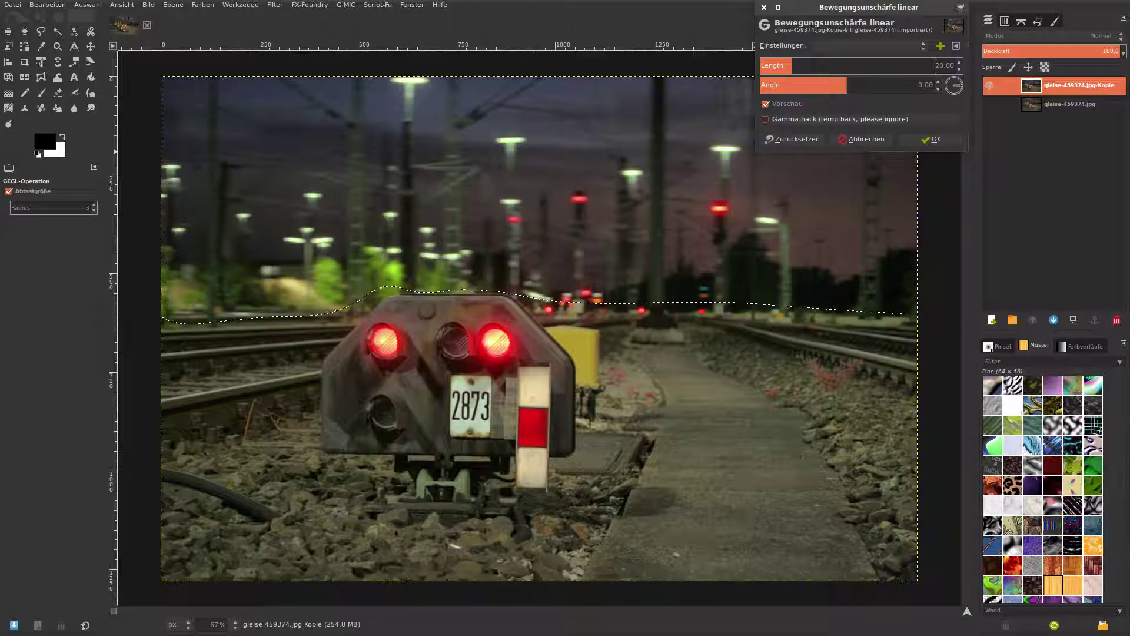
click(932, 139)
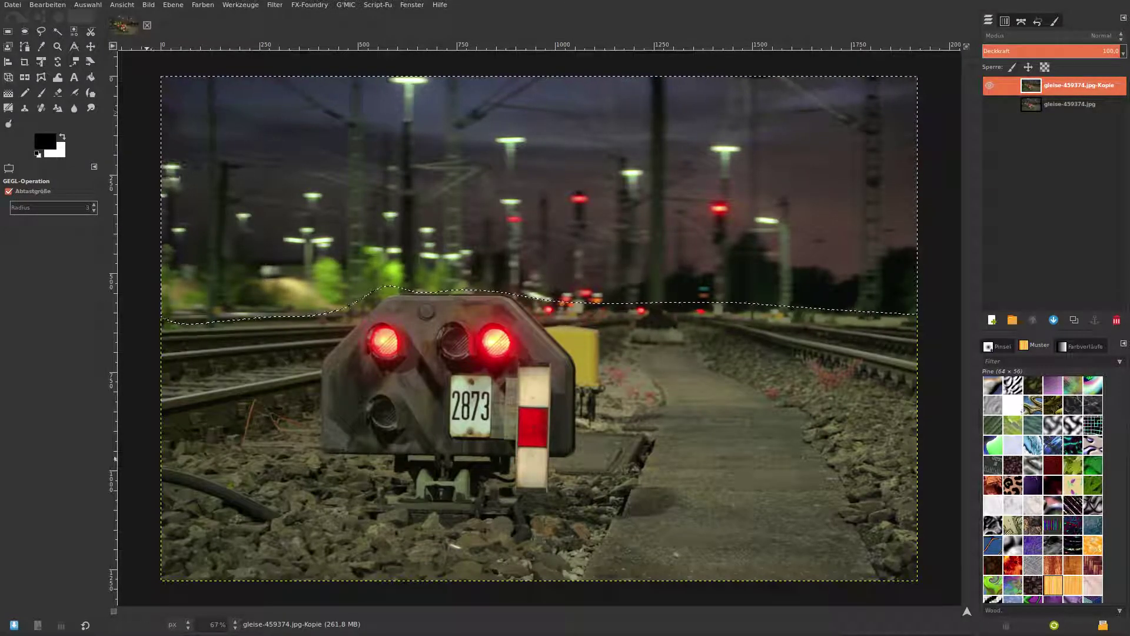
click(47, 5)
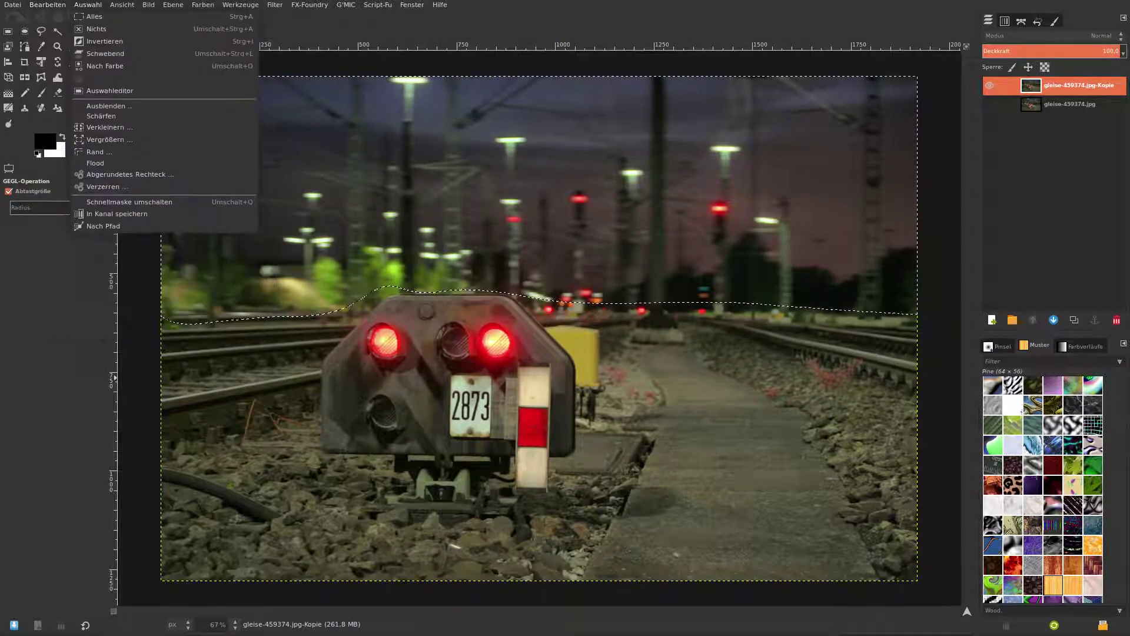
Erase the quick mask over the gravel right of the walkway and turn it into a selection
click(94, 17)
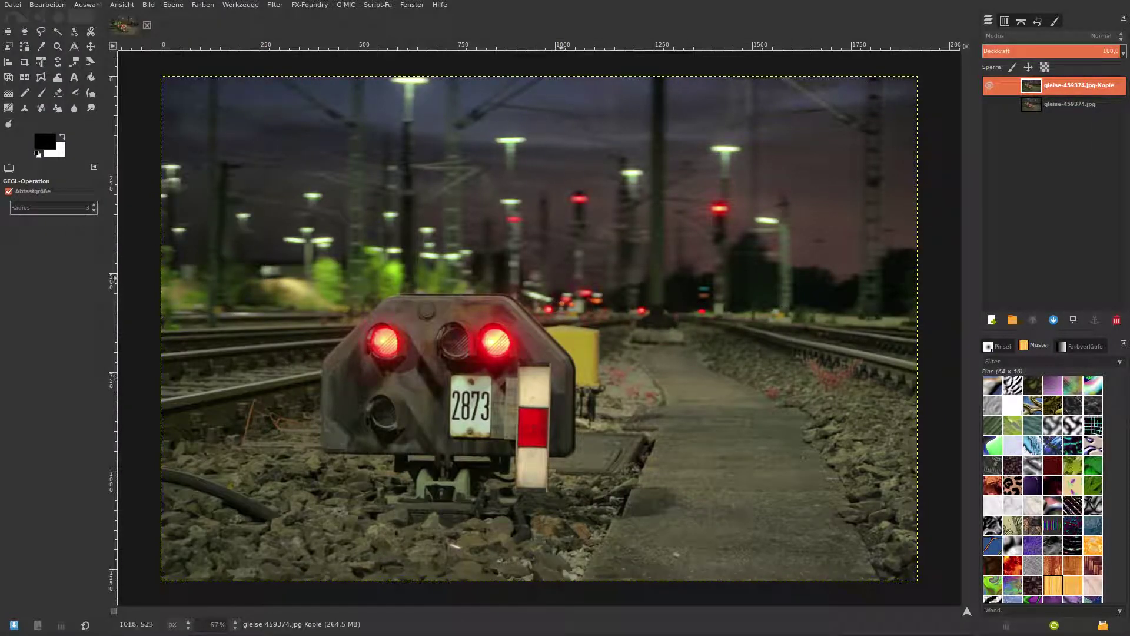
click(114, 610)
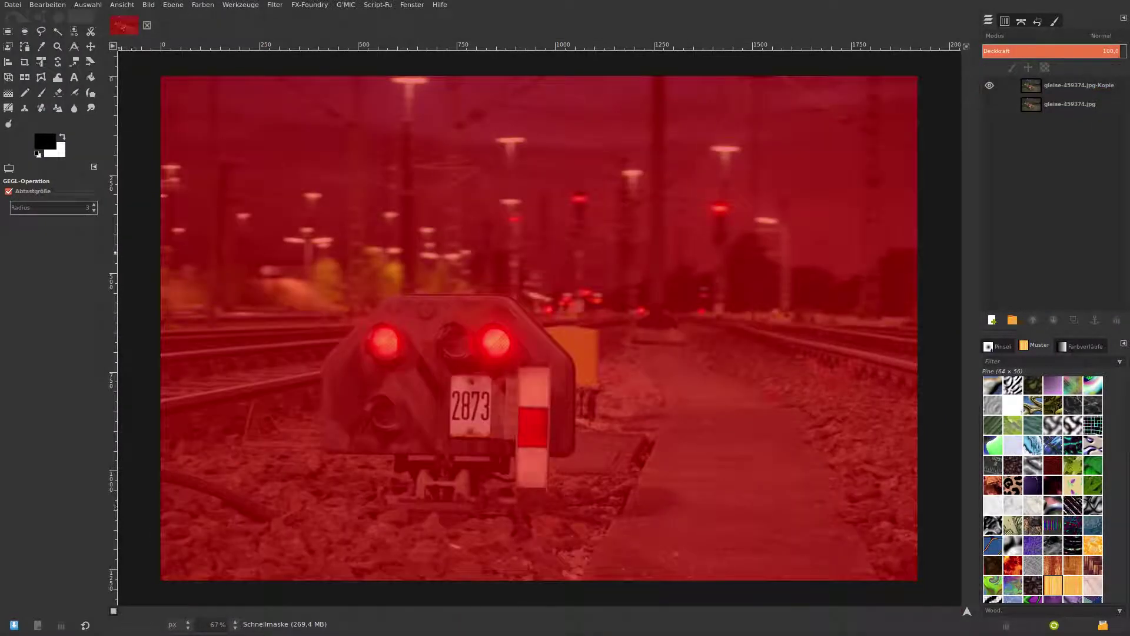
key(shift+e)
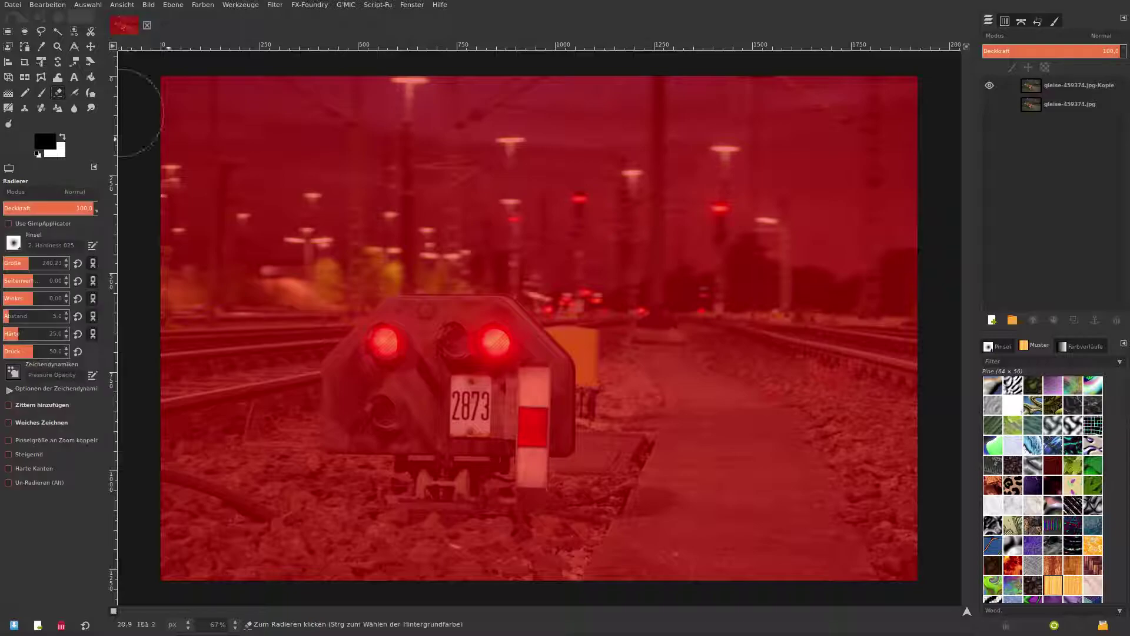
mouse_move(736, 329)
mouse_down()
mouse_move(798, 347)
mouse_move(743, 340)
mouse_move(910, 583)
mouse_move(715, 337)
mouse_move(804, 393)
mouse_up()
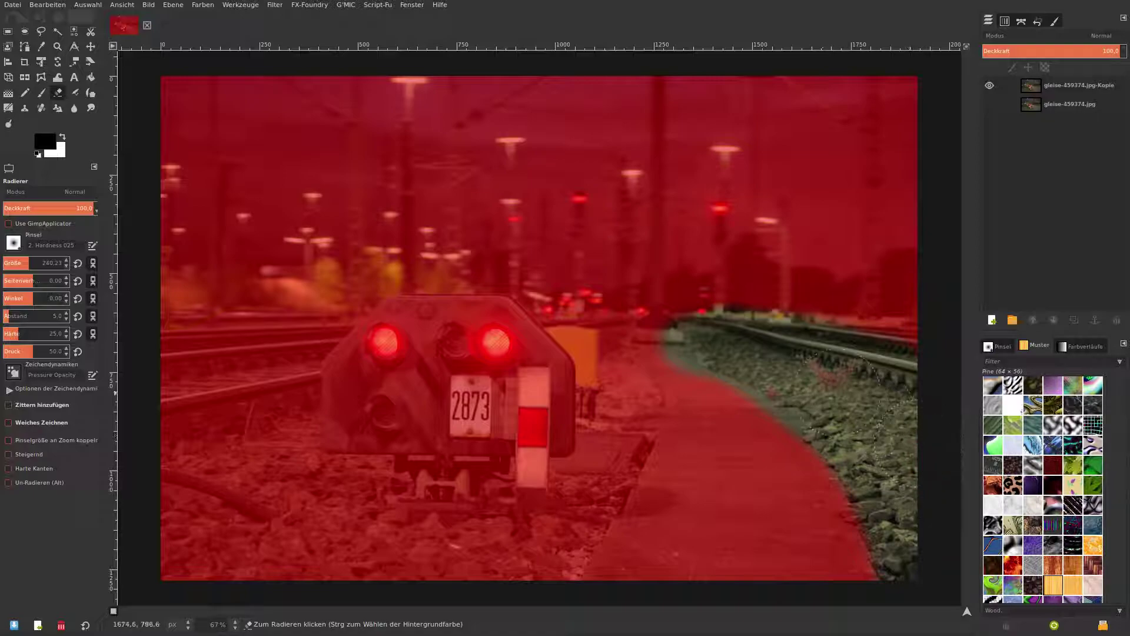
key(shift+q)
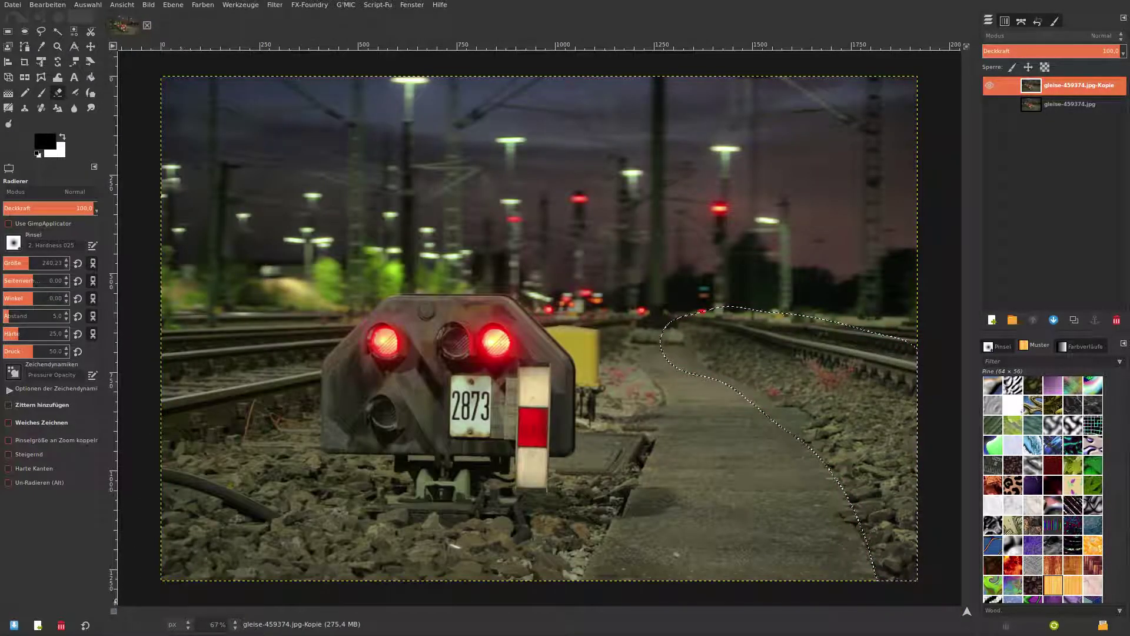
Feather the right-hand gravel selection by 5 px
click(88, 5)
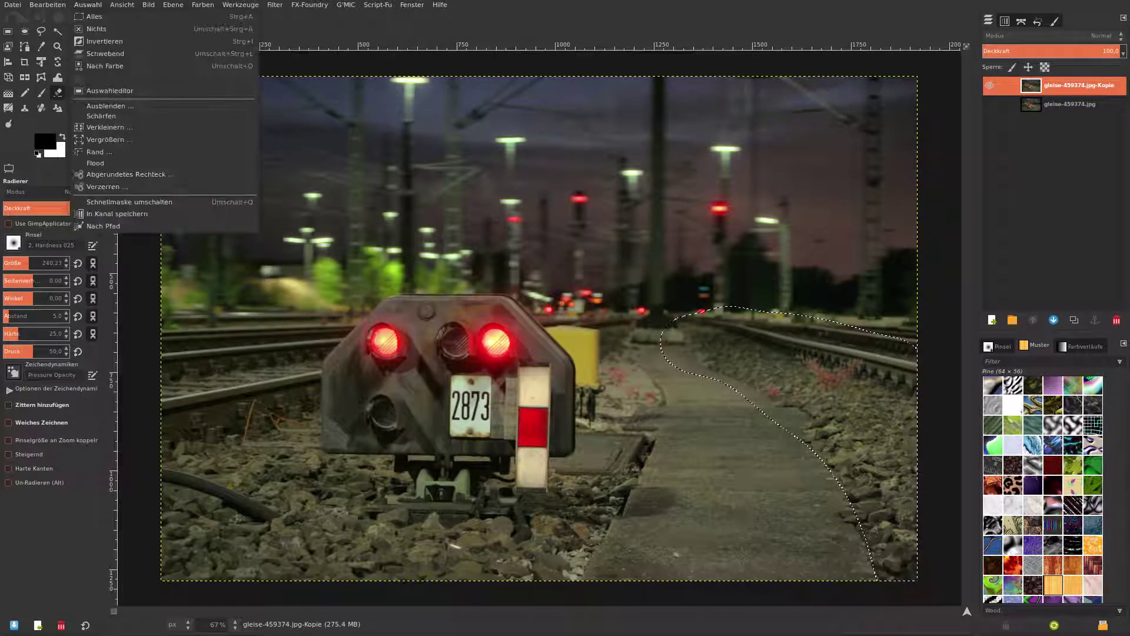
click(106, 95)
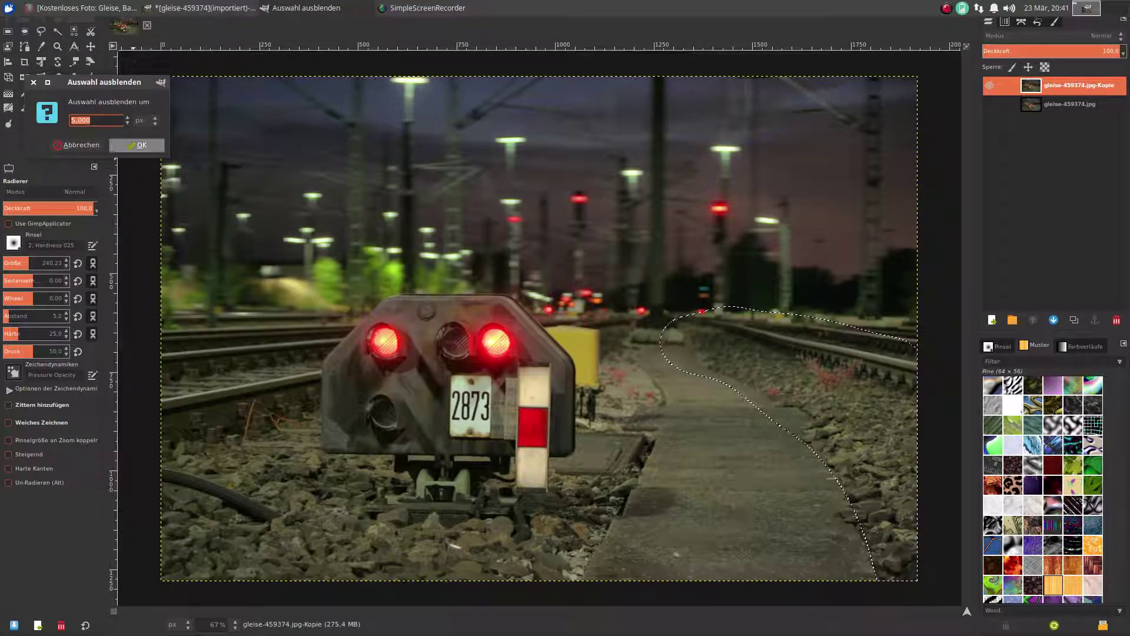
click(139, 145)
Try a -90° linear motion blur, then undo it along with a selection inversion
click(275, 5)
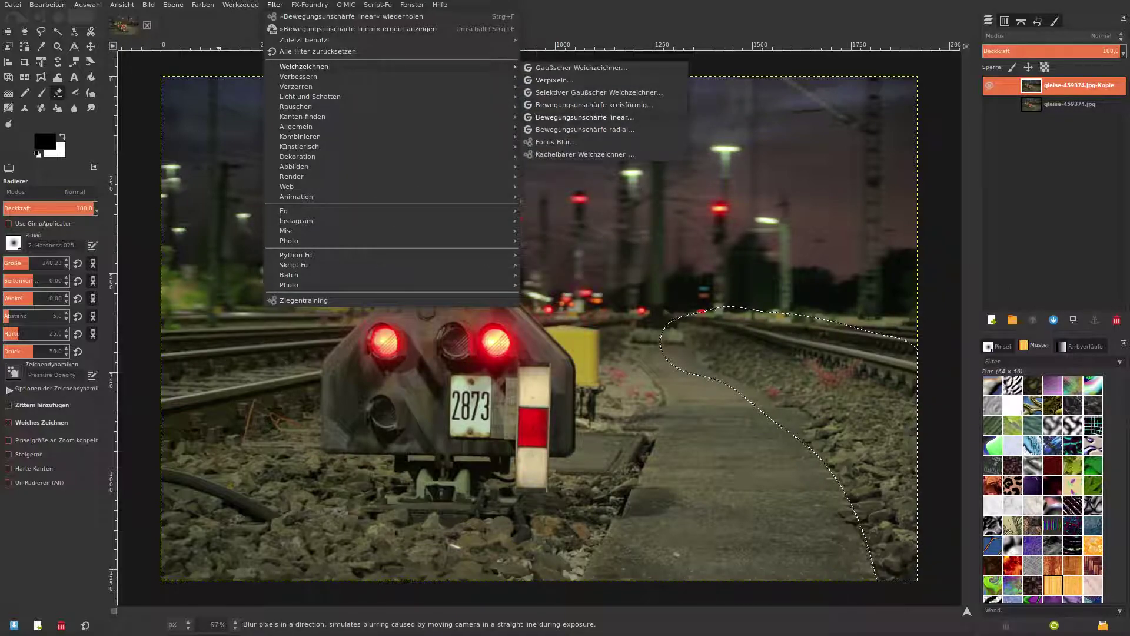
click(585, 117)
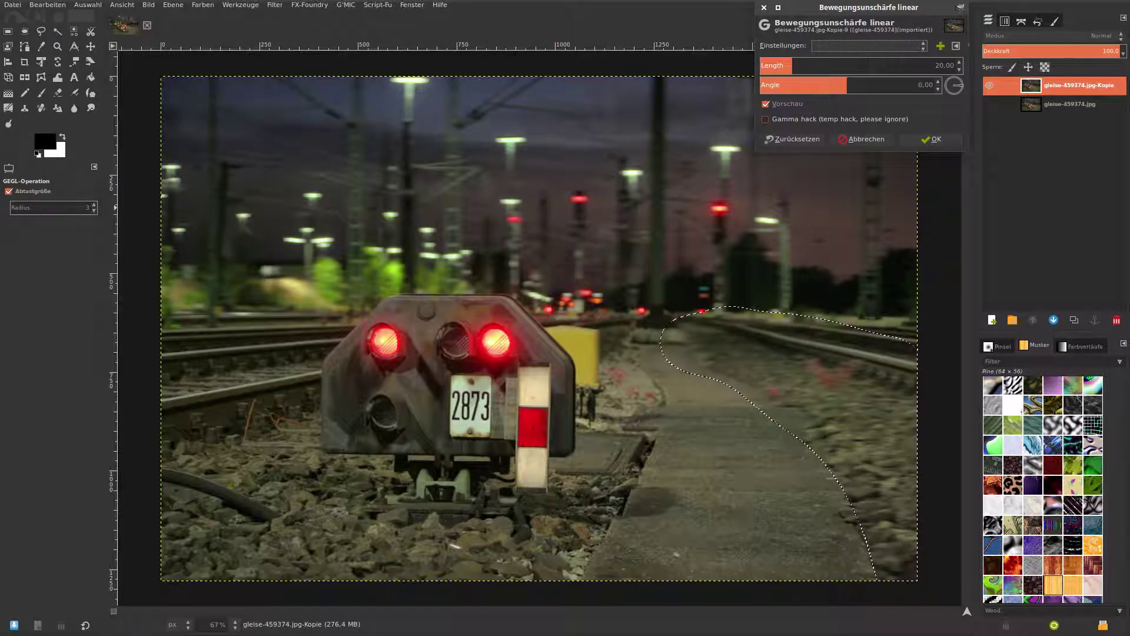
drag(843, 87, 804, 88)
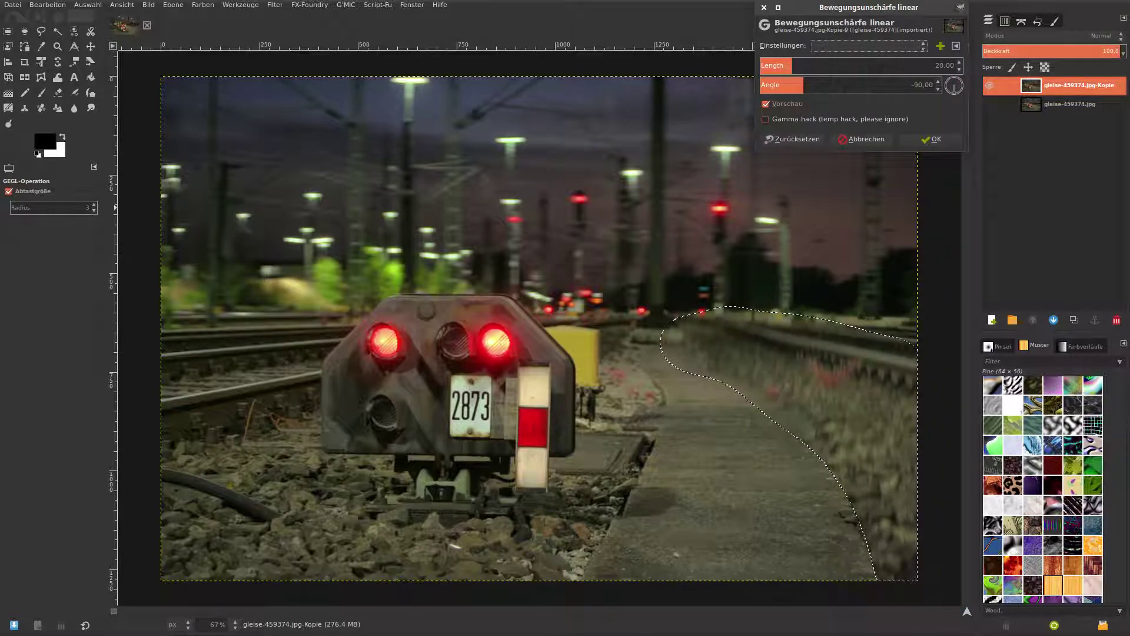
click(932, 139)
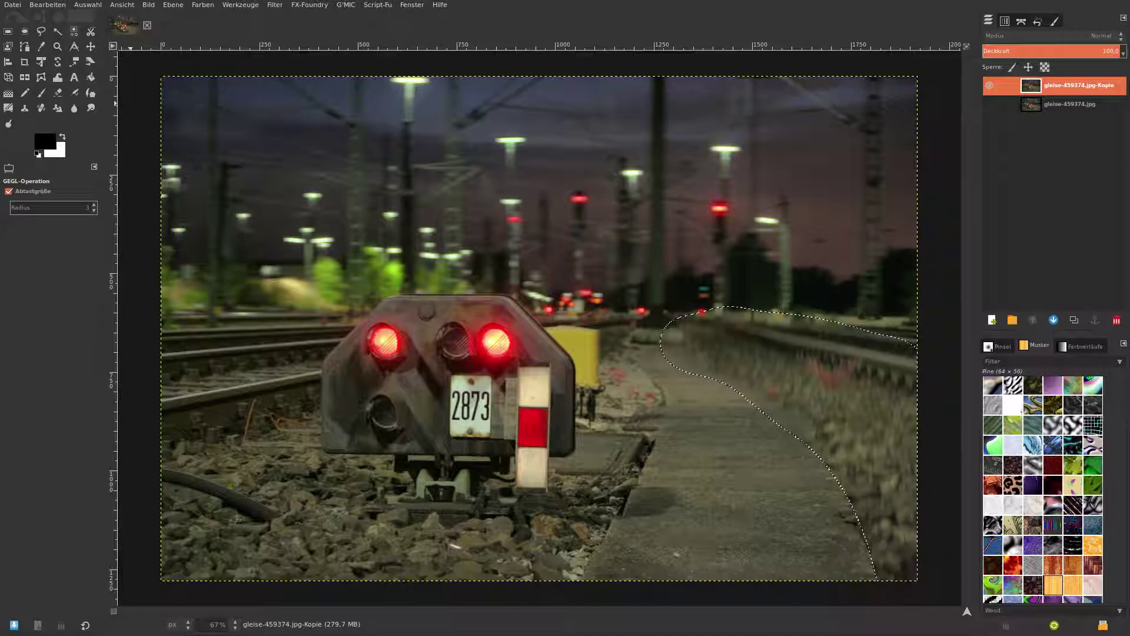
click(87, 4)
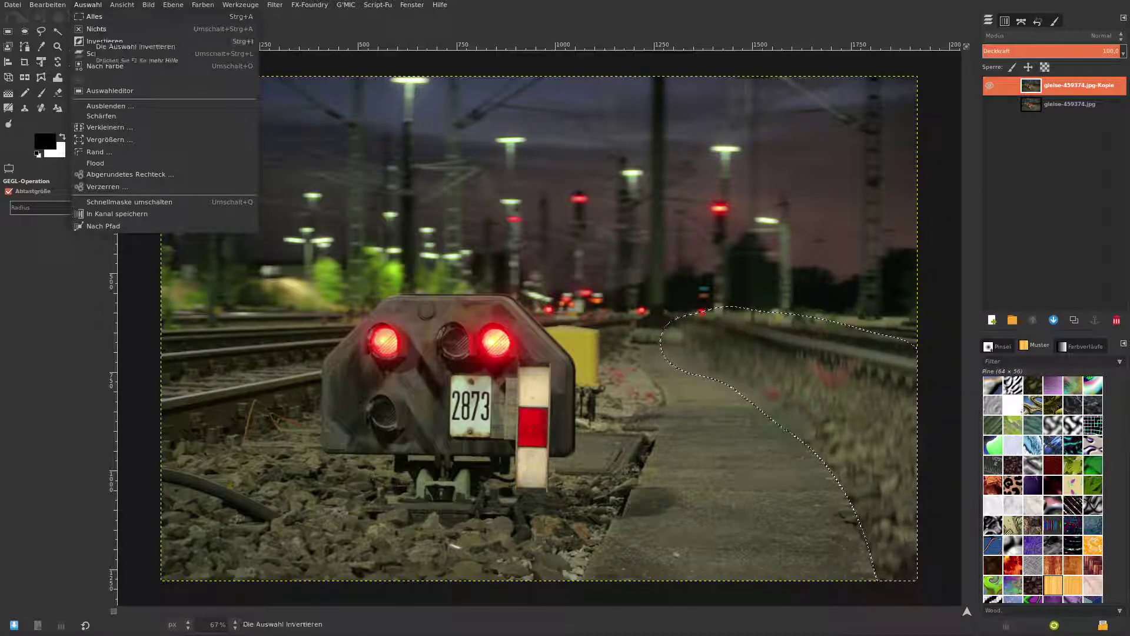
click(94, 41)
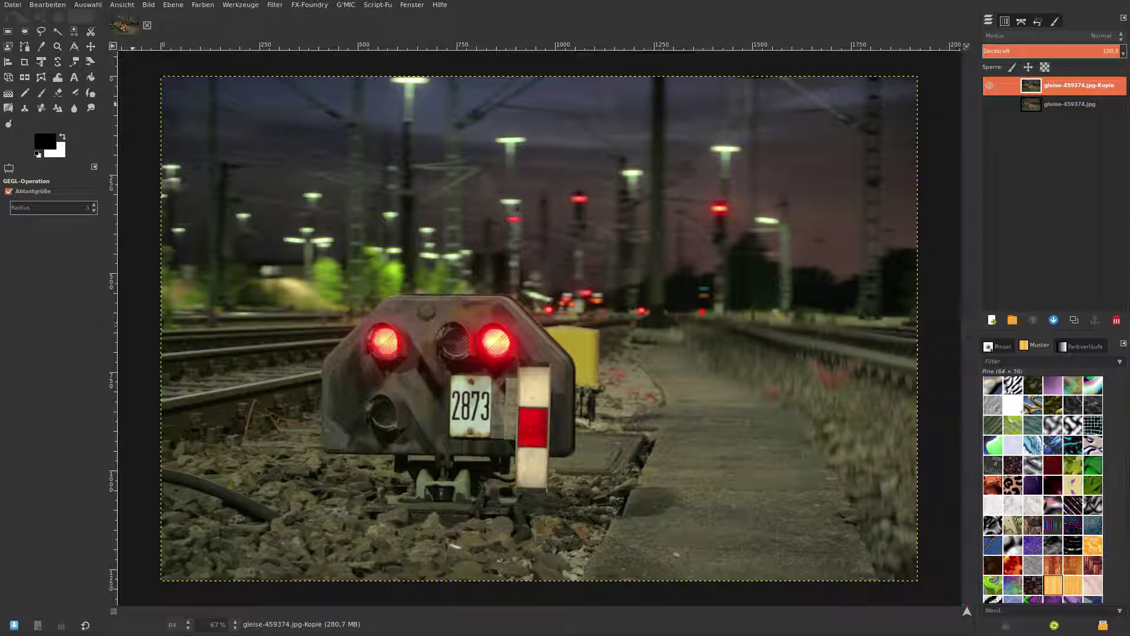
click(47, 5)
click(47, 4)
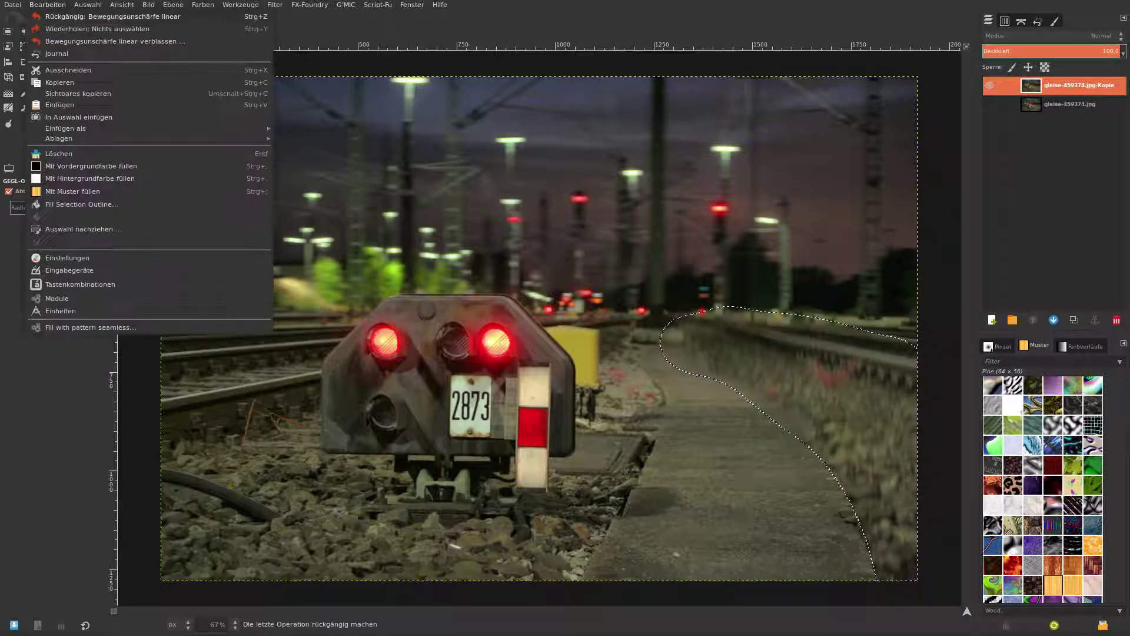
Apply a length-10 linear motion blur to the gravel and clear the selection
click(275, 4)
mouse_move(304, 66)
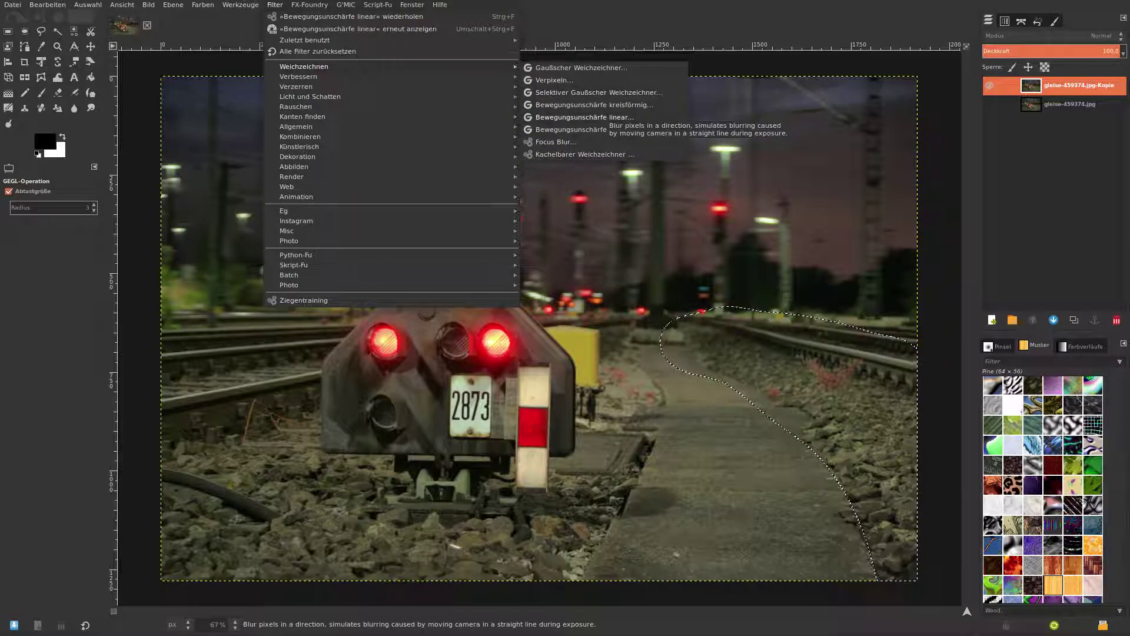
click(589, 117)
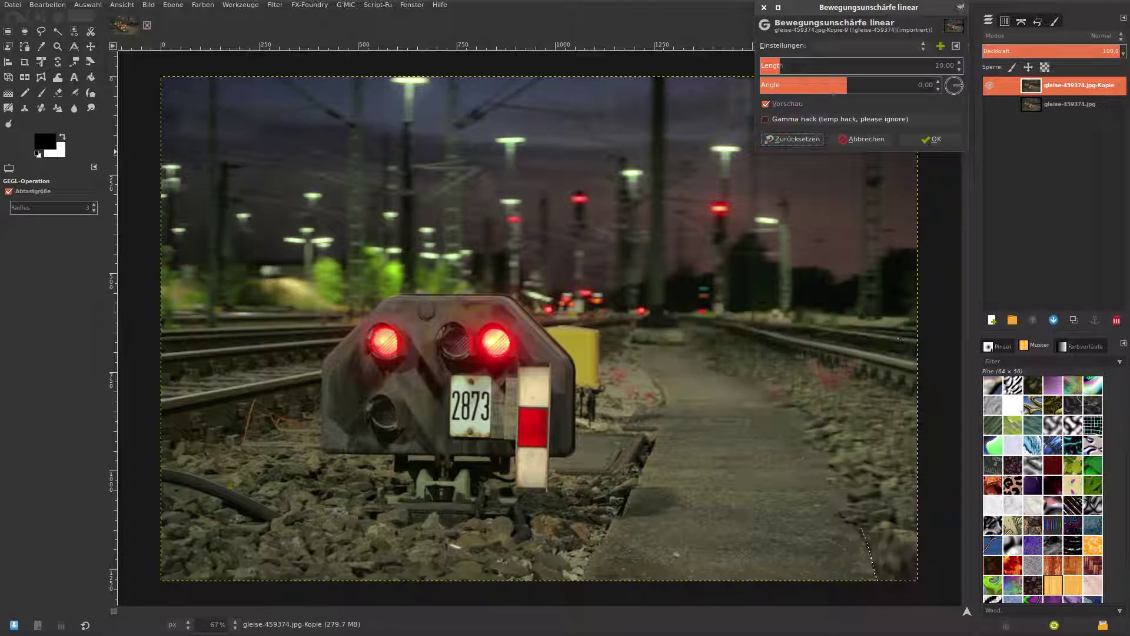
click(932, 139)
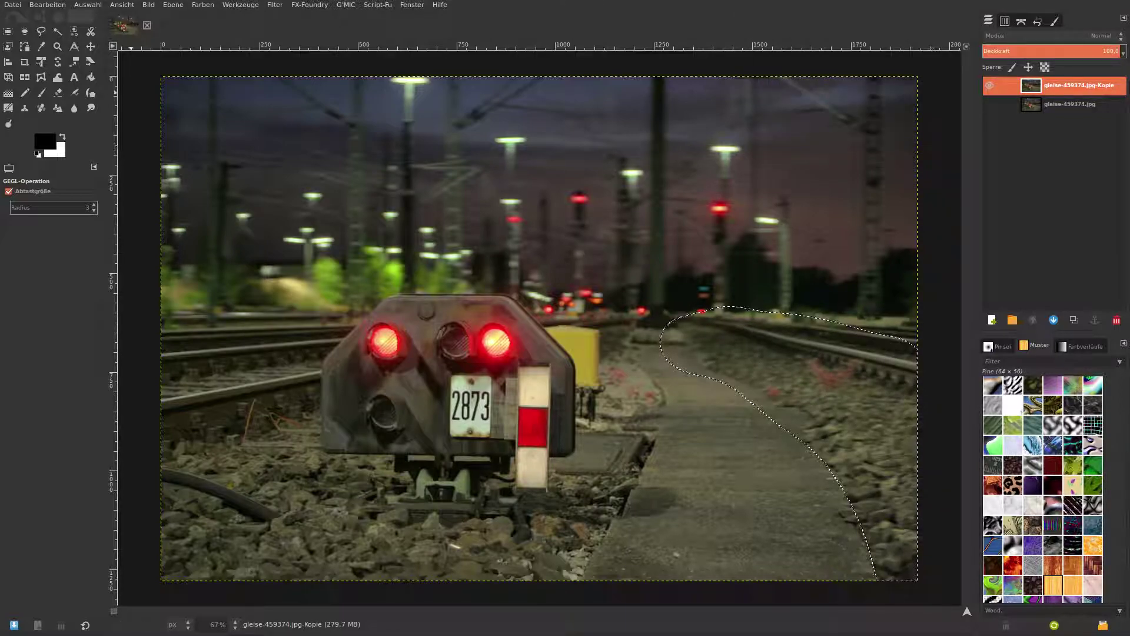
click(88, 5)
click(118, 30)
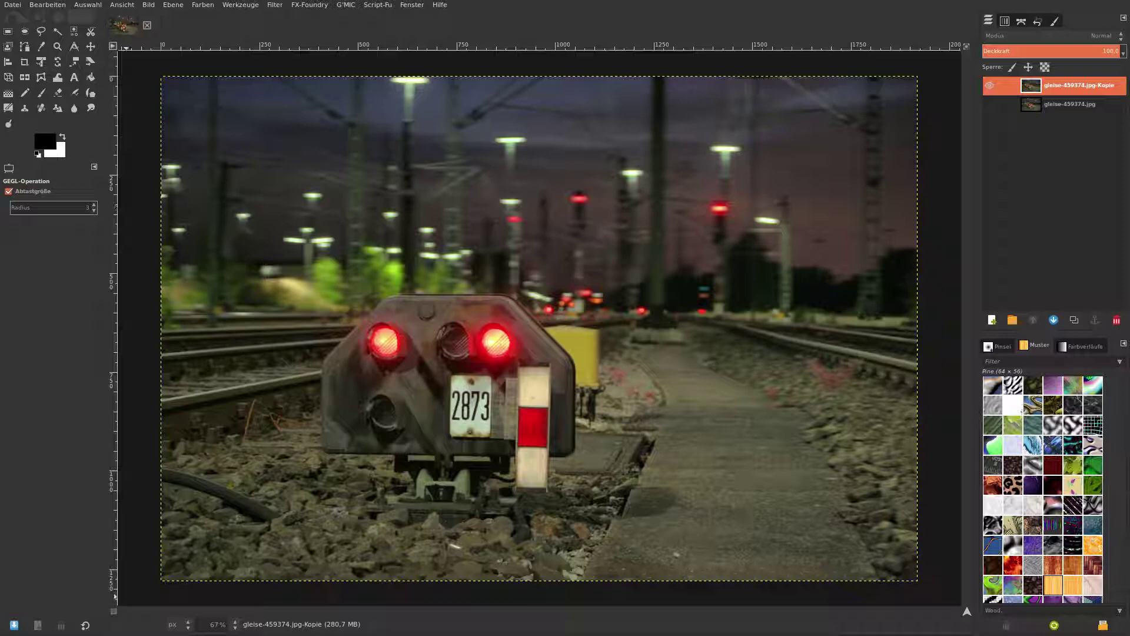
Erase the quick mask over the rails left of the signal box, tidying edges near it
key(shift+q)
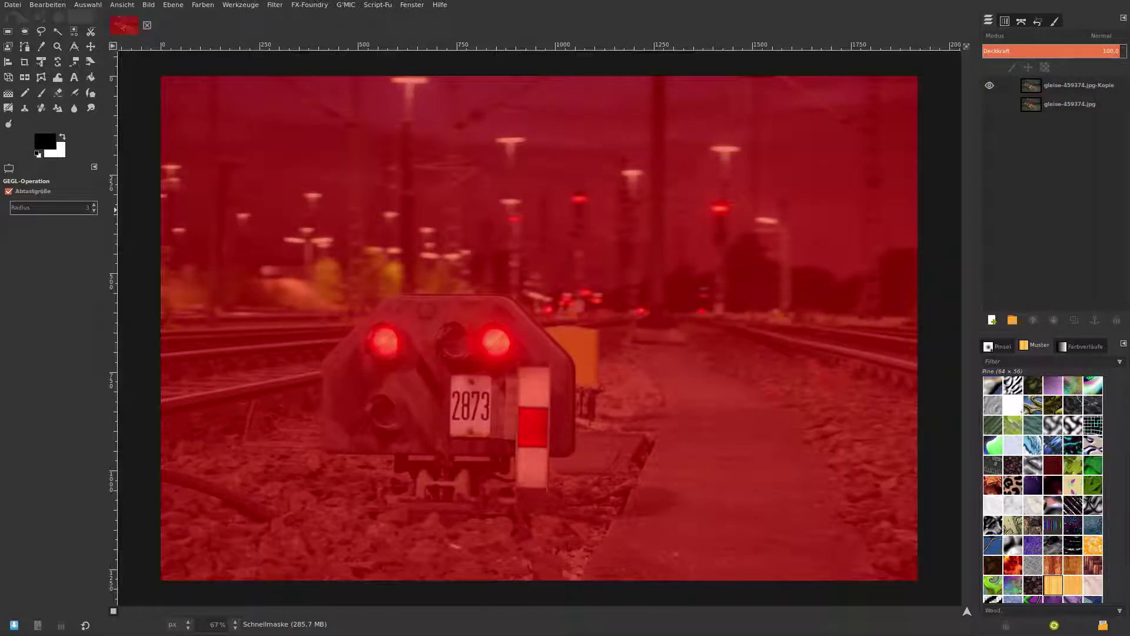
click(57, 92)
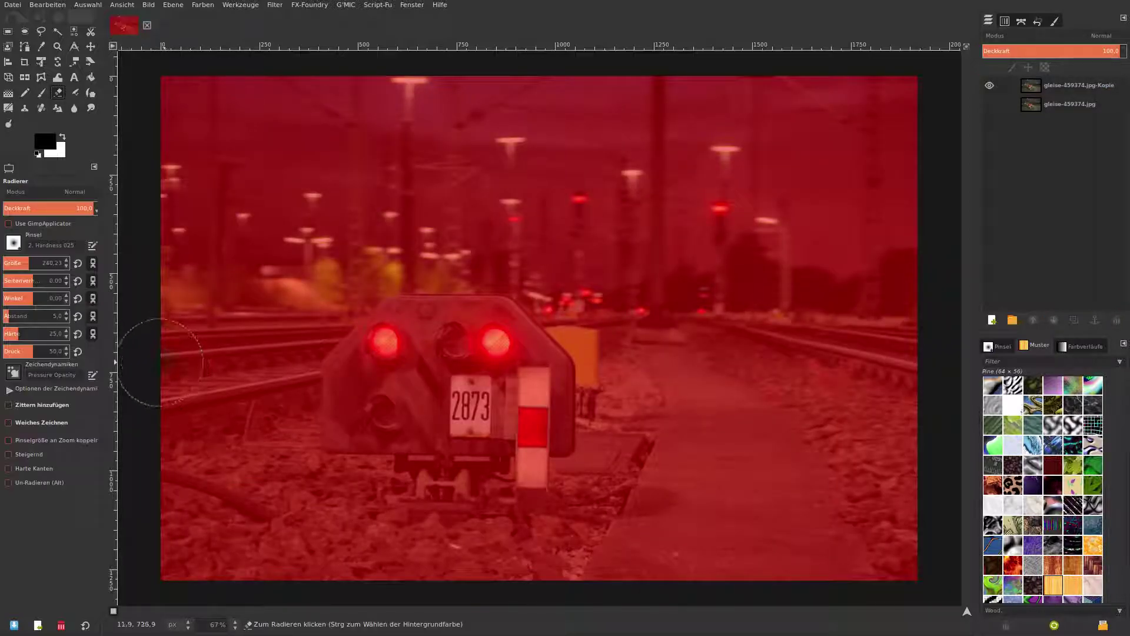
drag(163, 353, 259, 347)
mouse_move(165, 345)
mouse_down()
mouse_move(300, 341)
mouse_move(277, 402)
mouse_move(263, 330)
mouse_up()
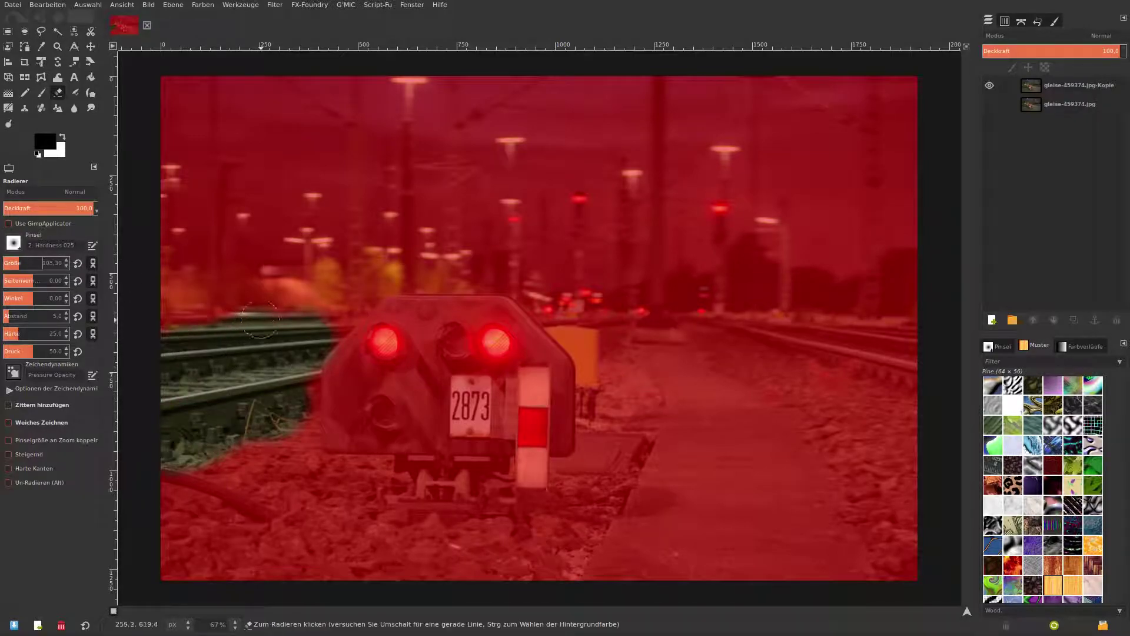
drag(348, 293, 329, 312)
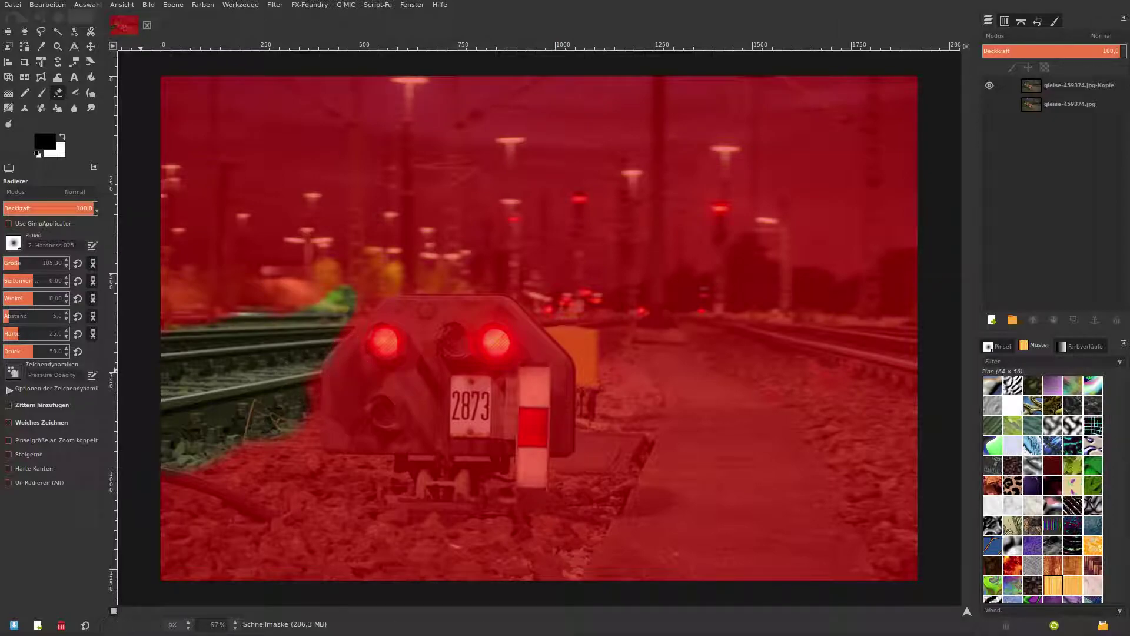
key(x)
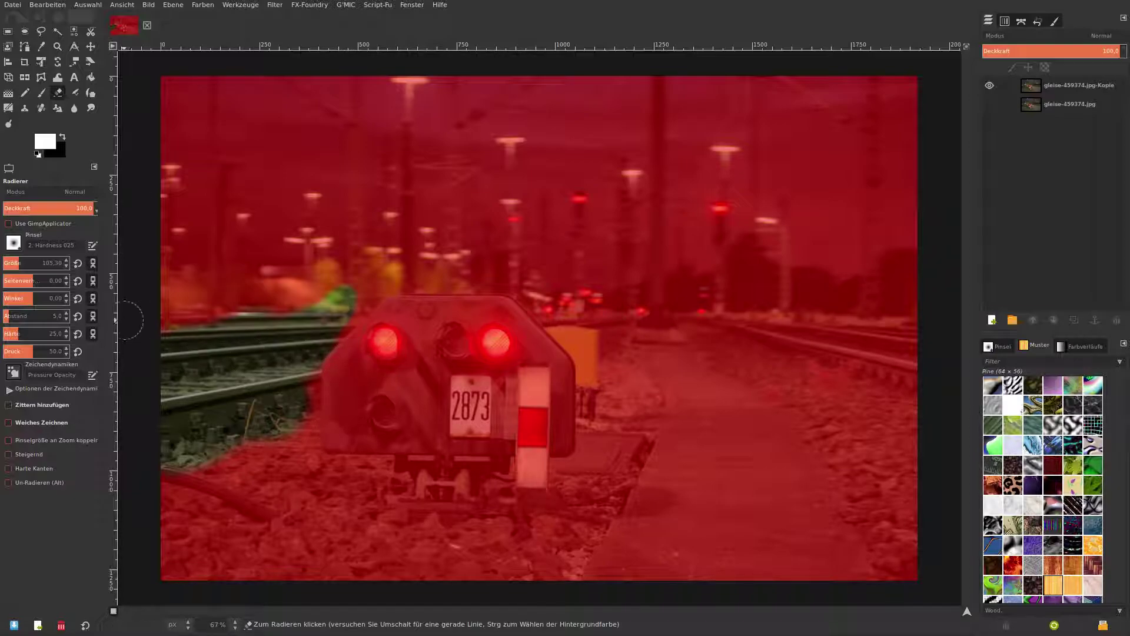
key(x)
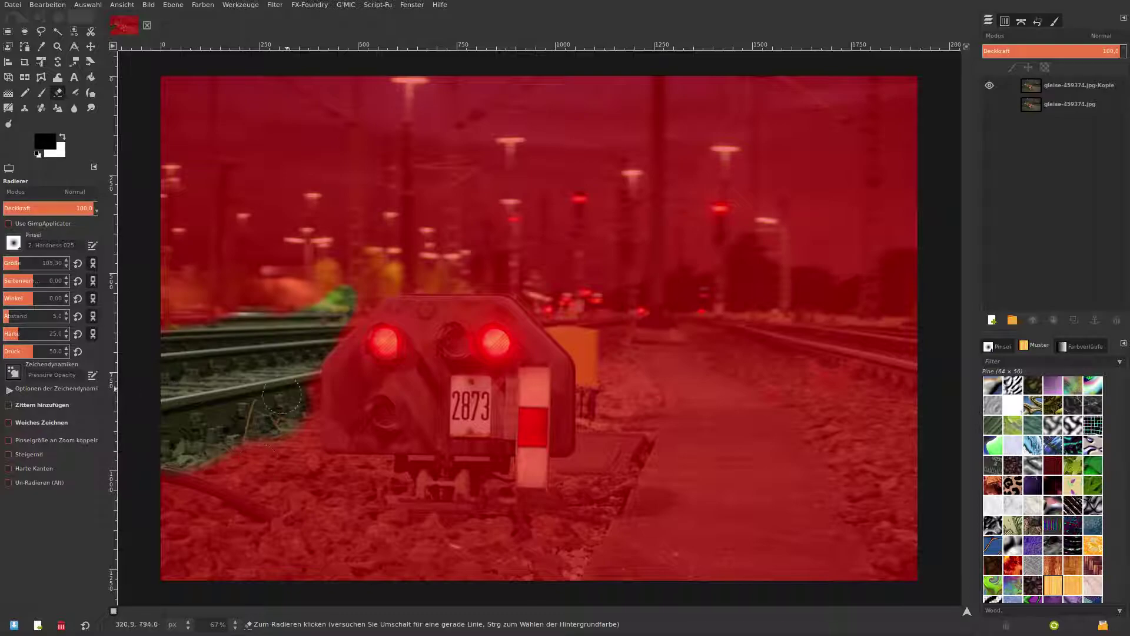
drag(299, 388, 303, 392)
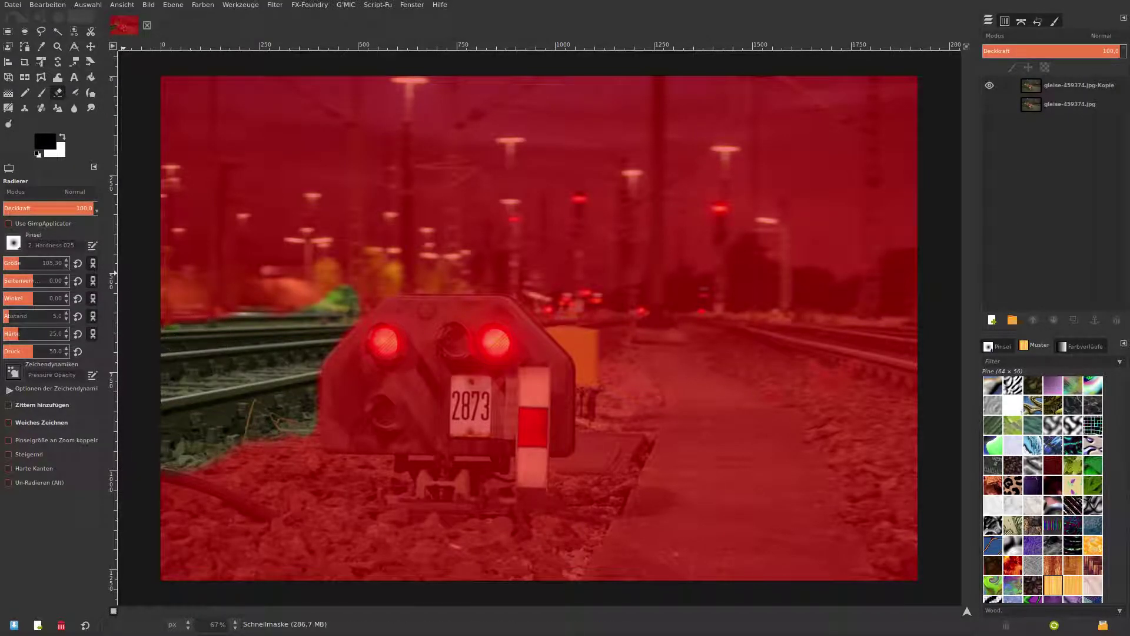
Give the left-hand rails a selective Gaussian blur (radius 5, max delta 0.200) and select none
key(shift+q)
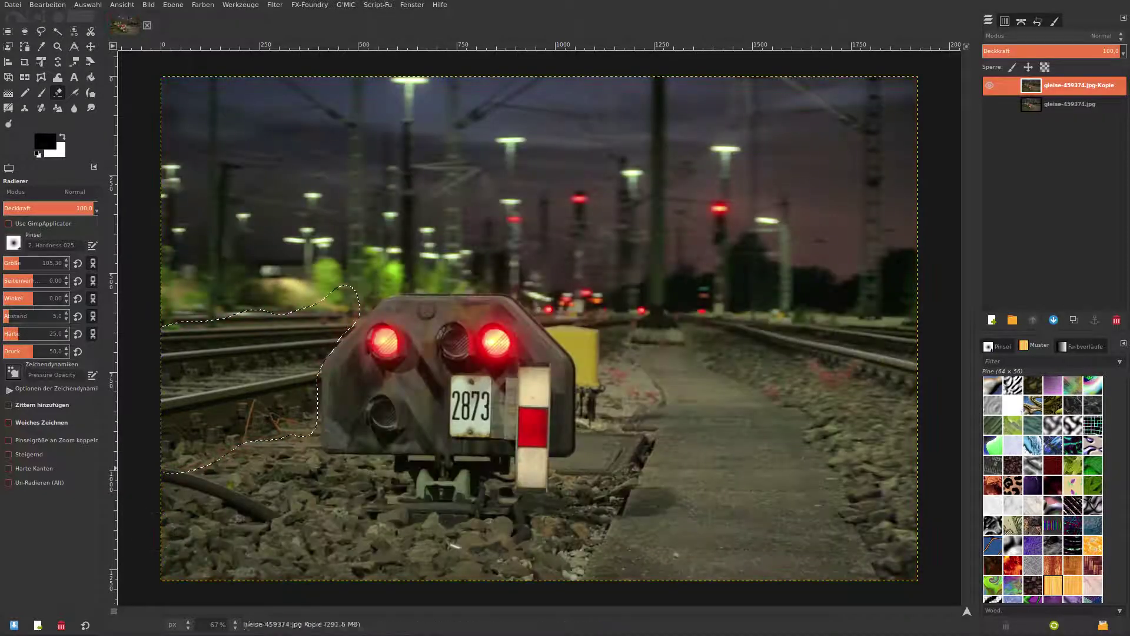
click(275, 5)
mouse_move(304, 66)
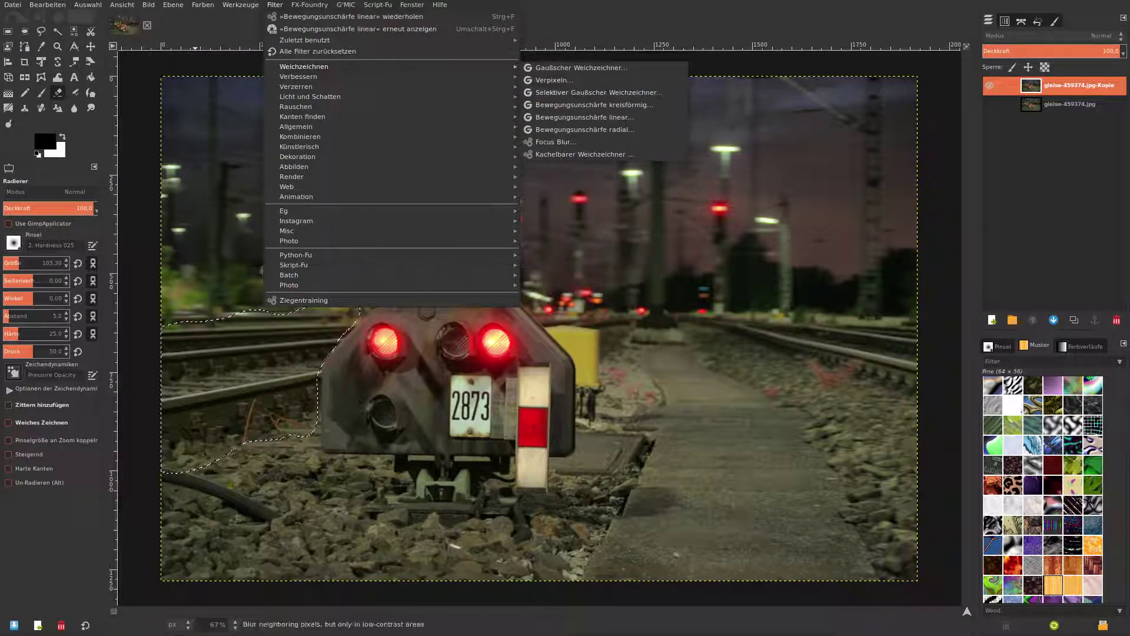
click(599, 92)
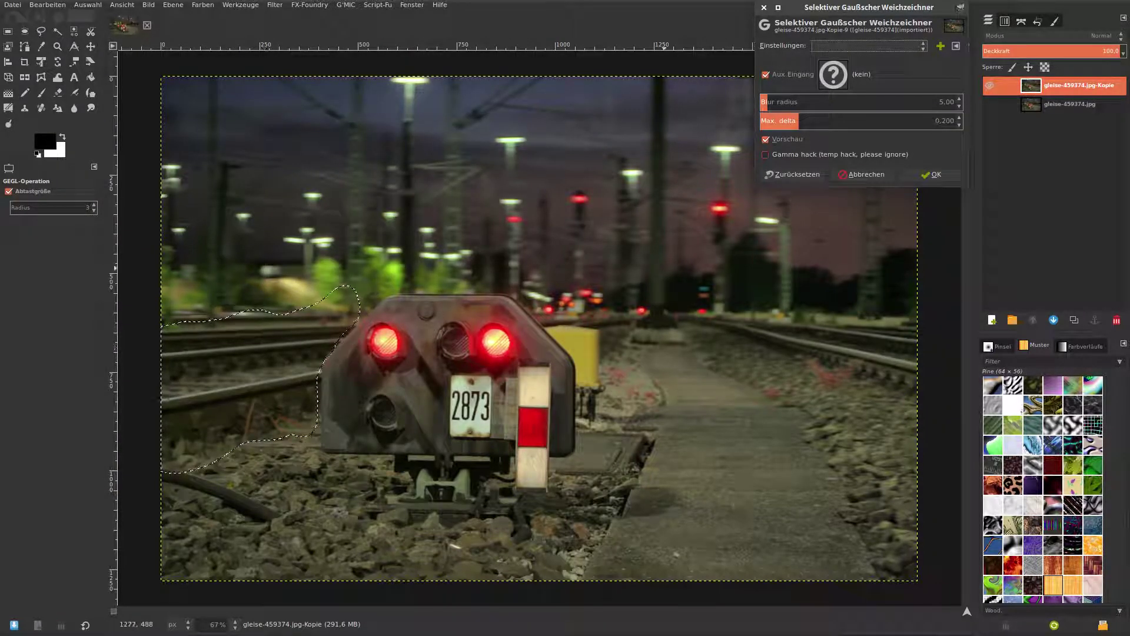
click(932, 174)
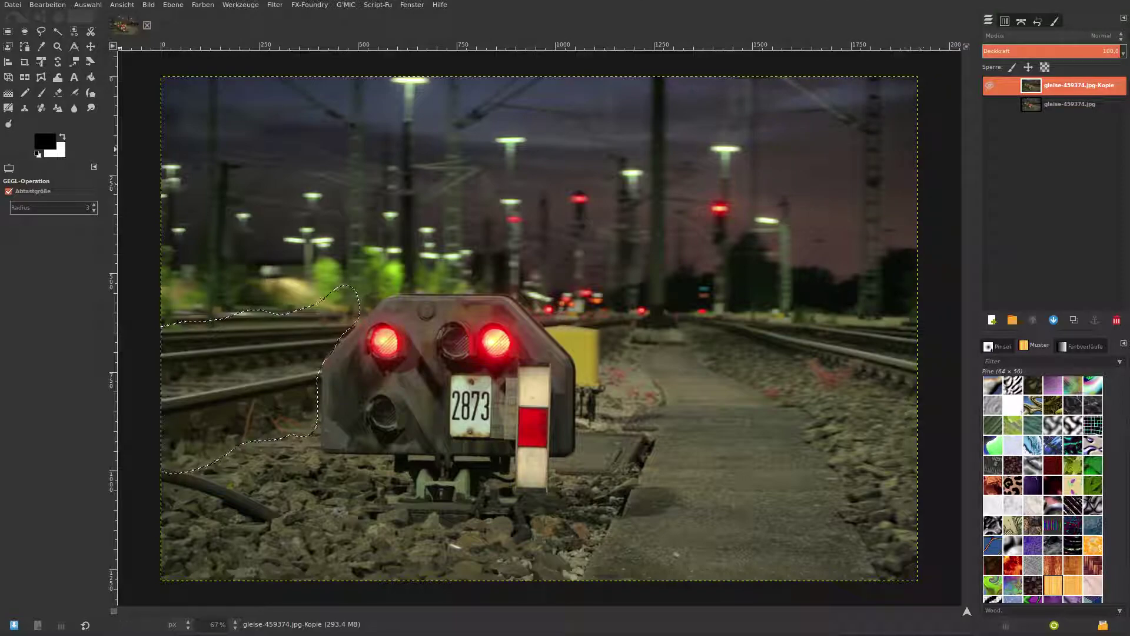
click(88, 4)
click(100, 30)
Erase the quick mask over the concrete walkway and yellow box, then convert it to a selection
key(shift+q)
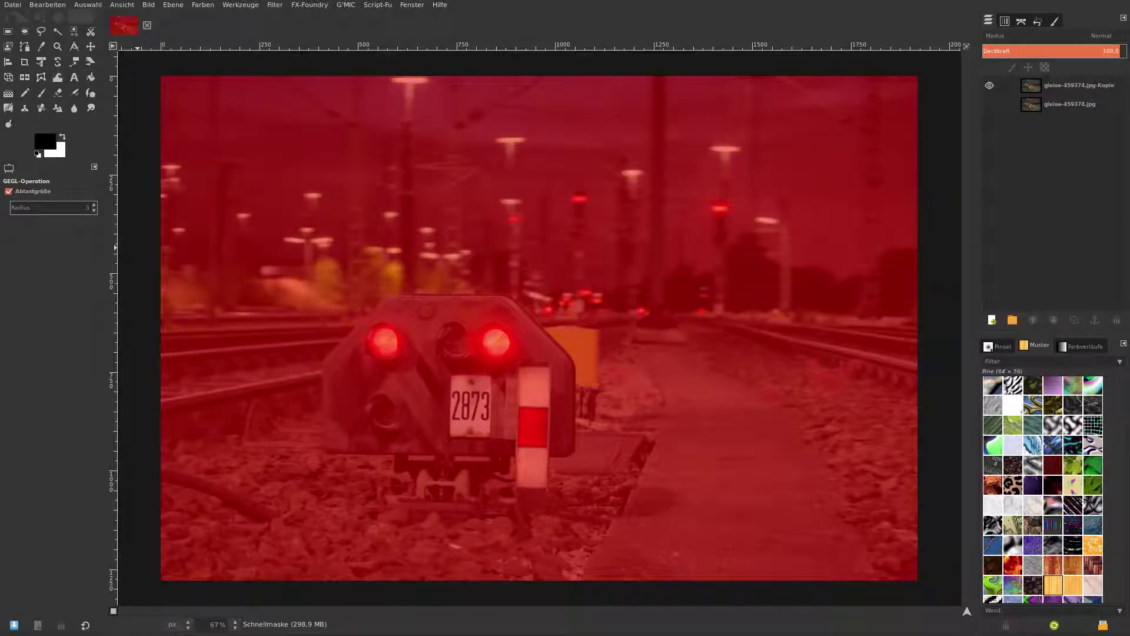
key(shift+e)
drag(639, 353, 695, 477)
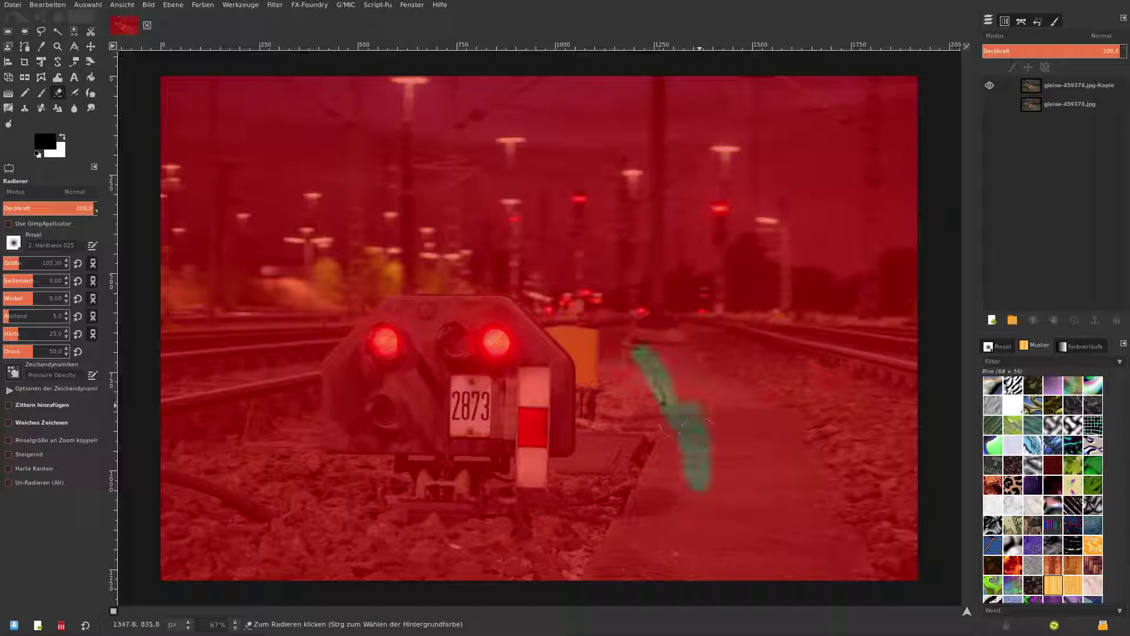
drag(18, 262, 29, 263)
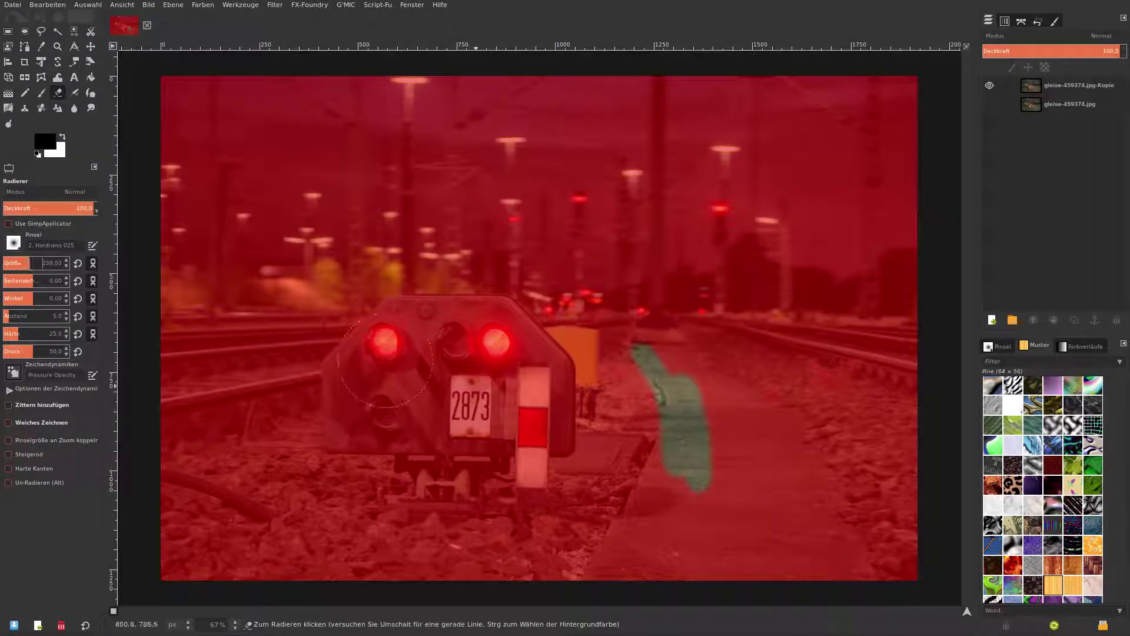
mouse_move(671, 382)
mouse_down()
mouse_move(768, 450)
mouse_move(817, 552)
mouse_move(773, 566)
mouse_up()
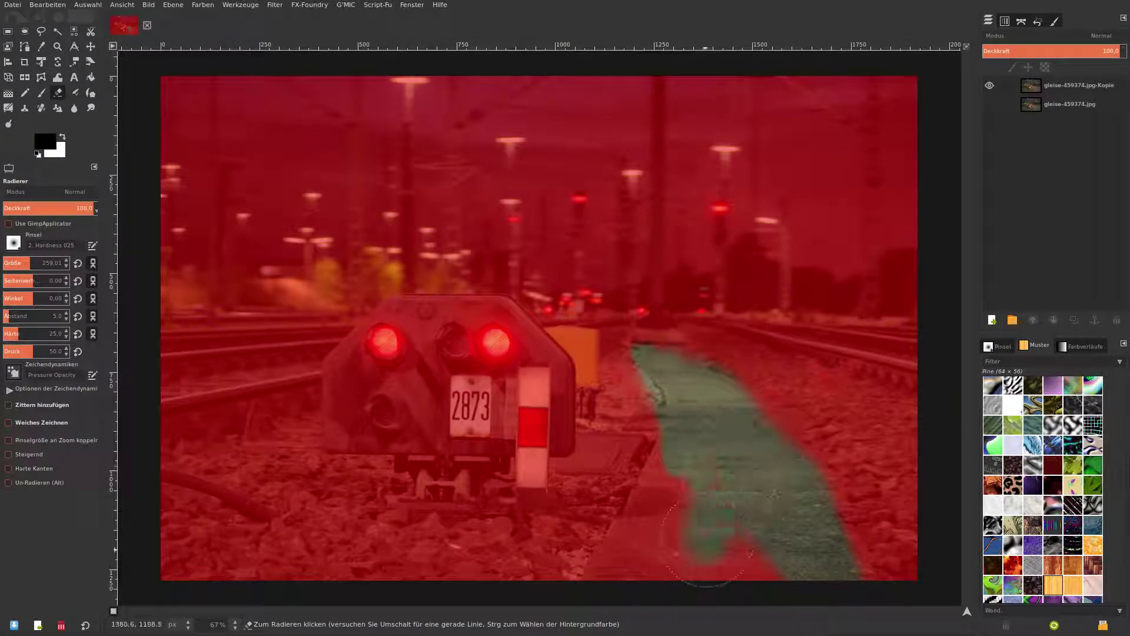
drag(778, 571, 790, 498)
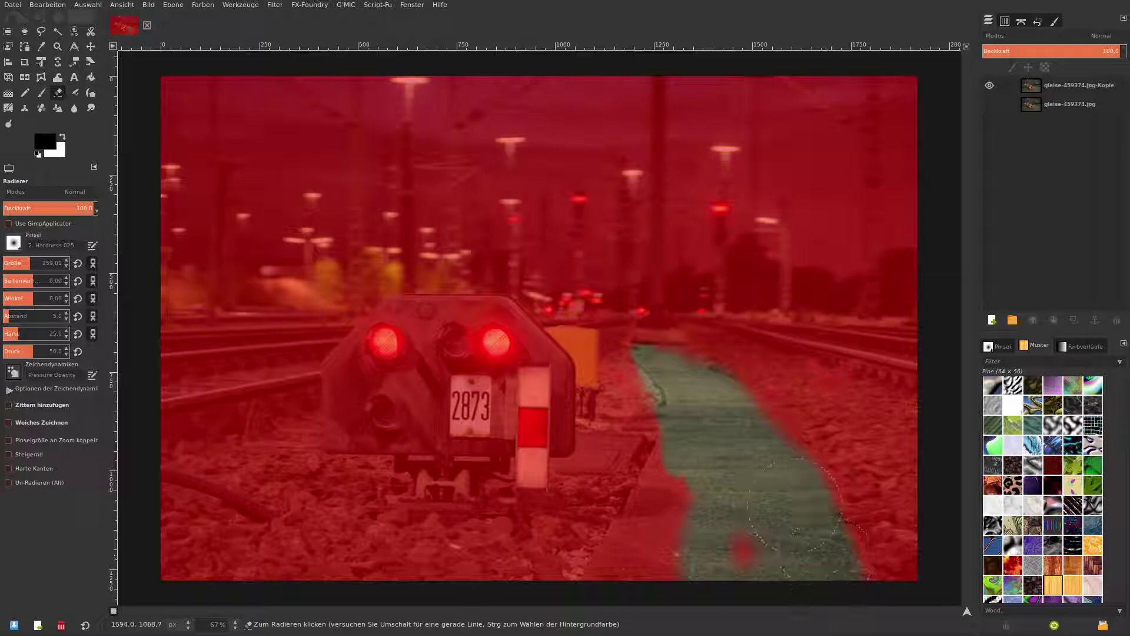
drag(713, 509, 630, 552)
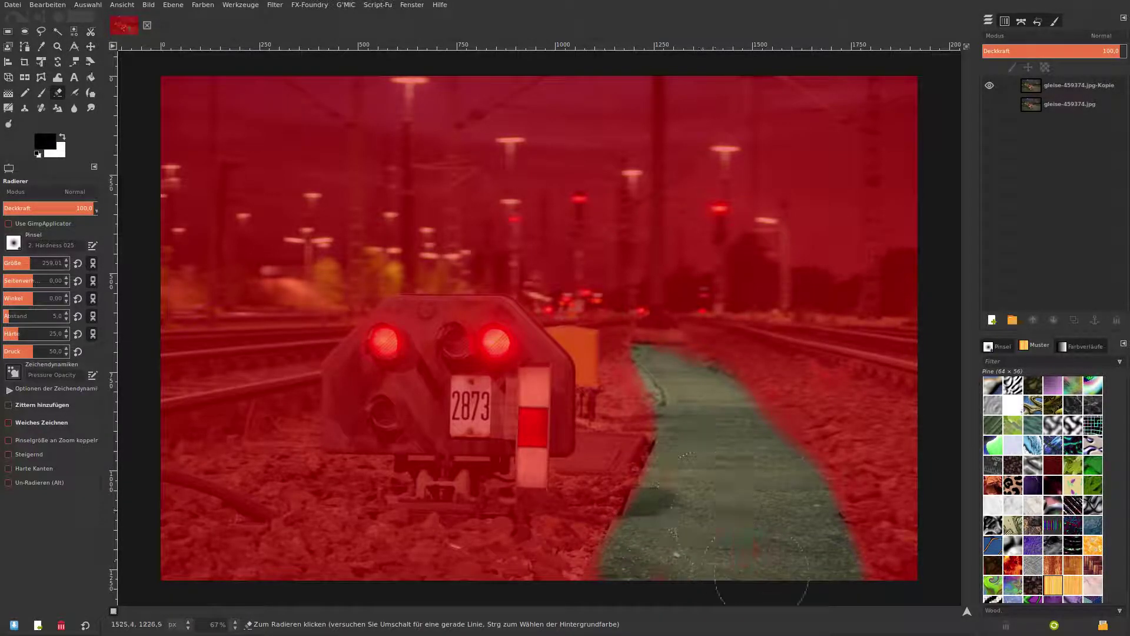
drag(709, 475, 594, 342)
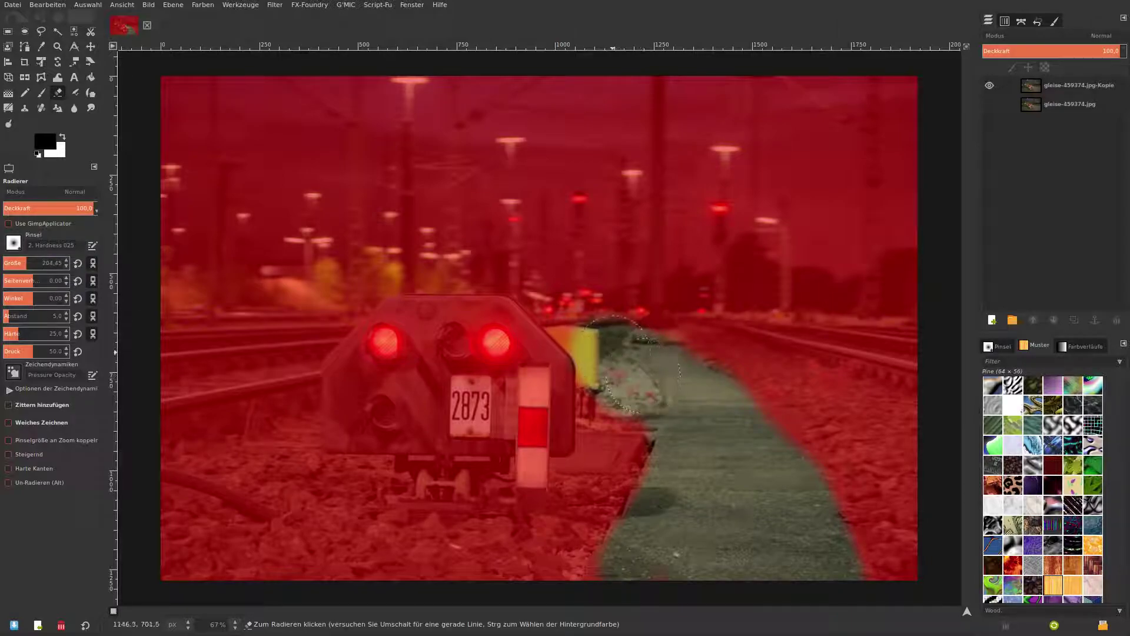
click(20, 260)
mouse_move(607, 356)
mouse_down()
mouse_move(631, 416)
mouse_move(649, 388)
mouse_up()
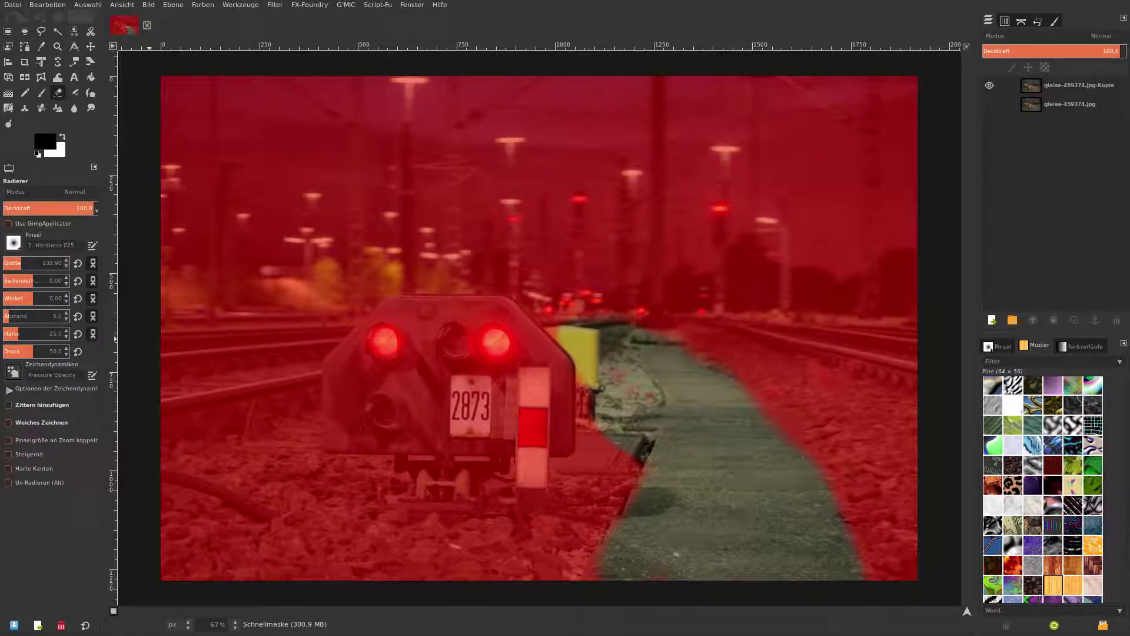
click(113, 612)
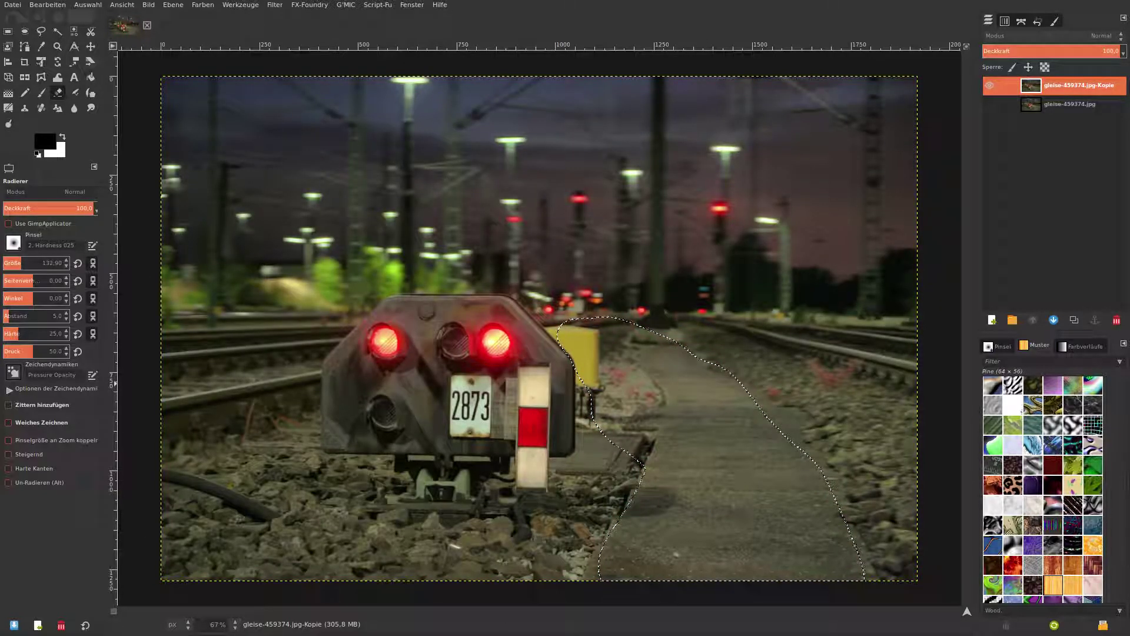
Feather the walkway selection 5 px, apply a selective Gaussian blur, and select none
click(87, 5)
click(106, 109)
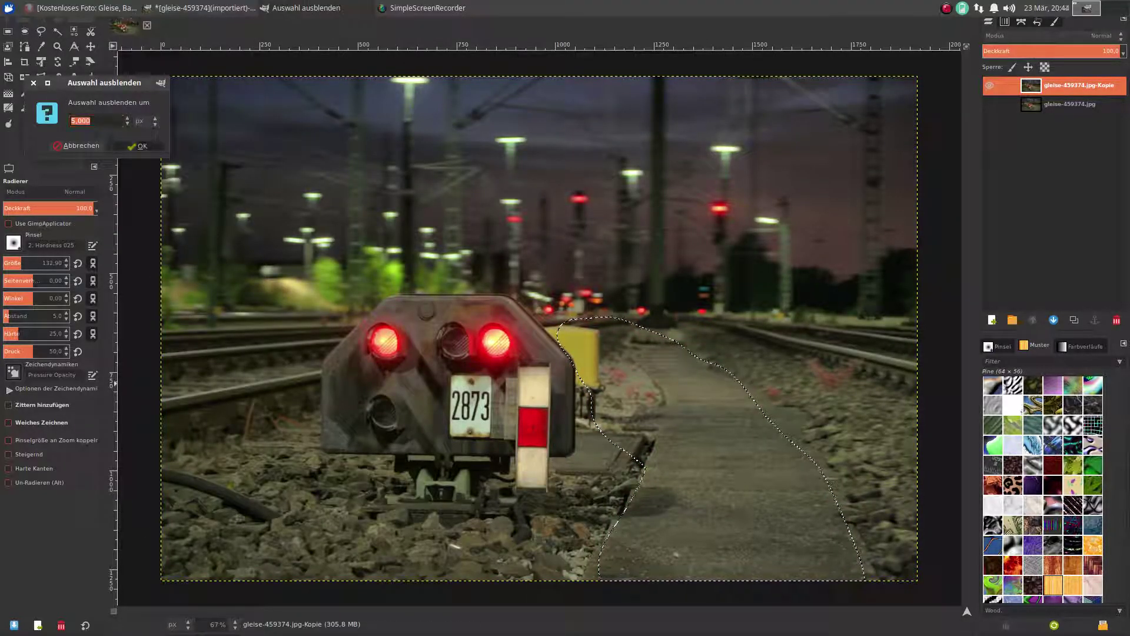
click(139, 146)
click(275, 5)
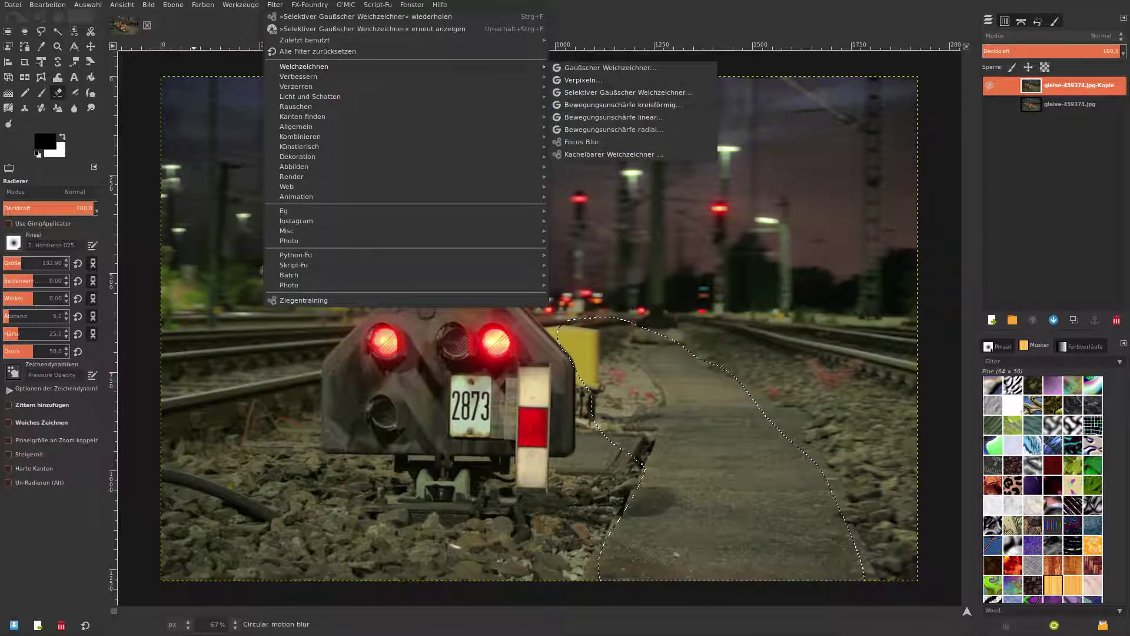
click(628, 92)
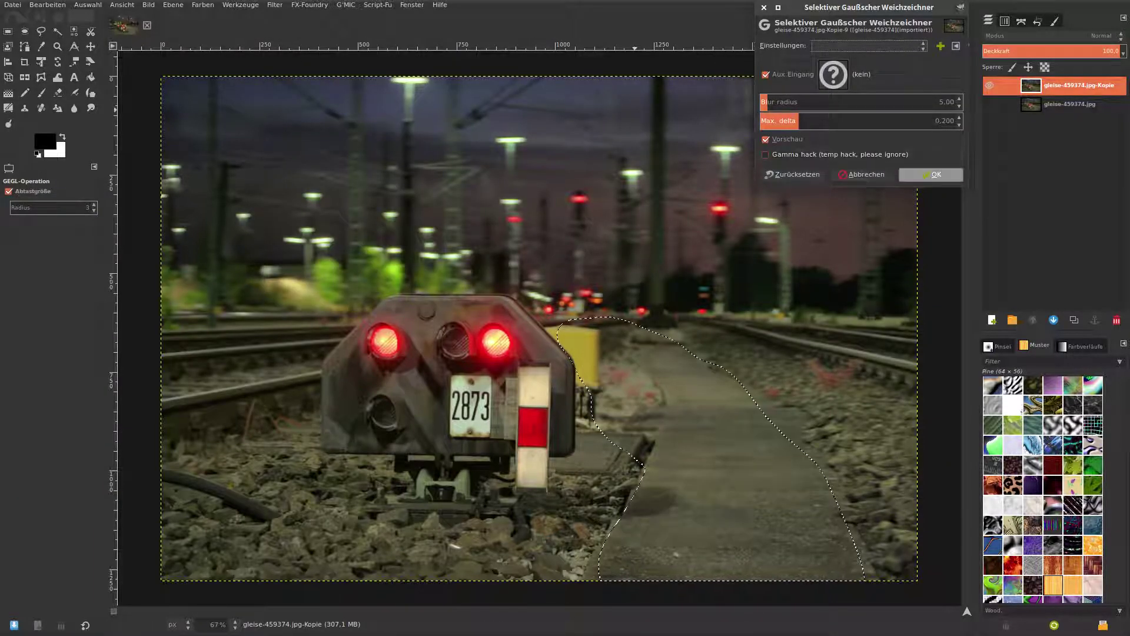
click(931, 174)
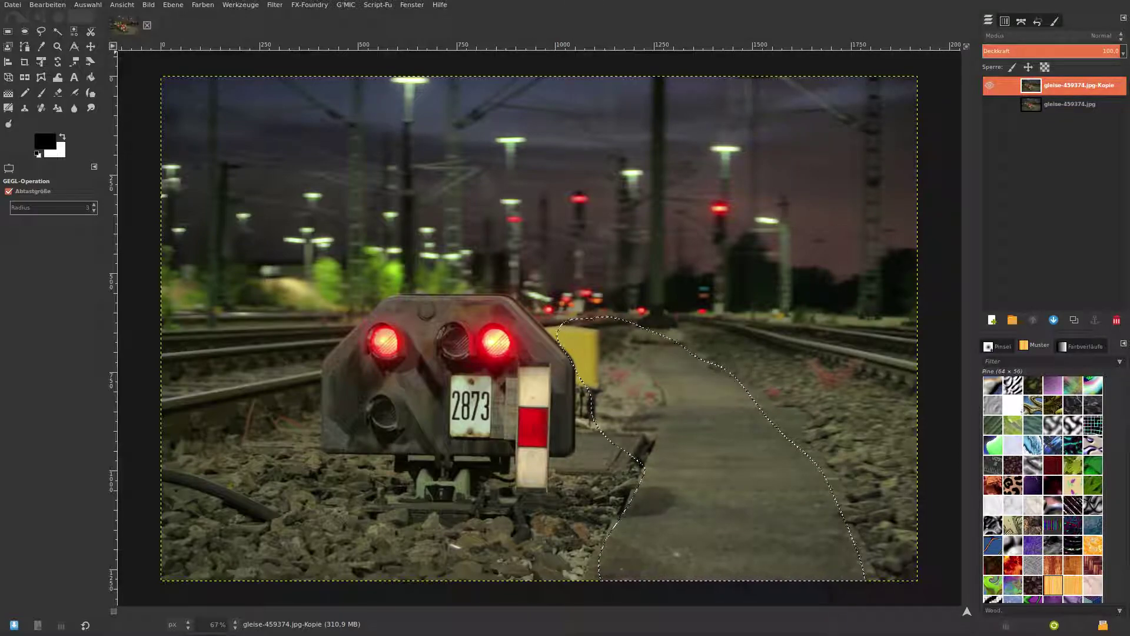
click(88, 4)
click(152, 42)
In Quick Mask, erase the red over the bottom gravel and cable beneath the signal box
key(shift+q)
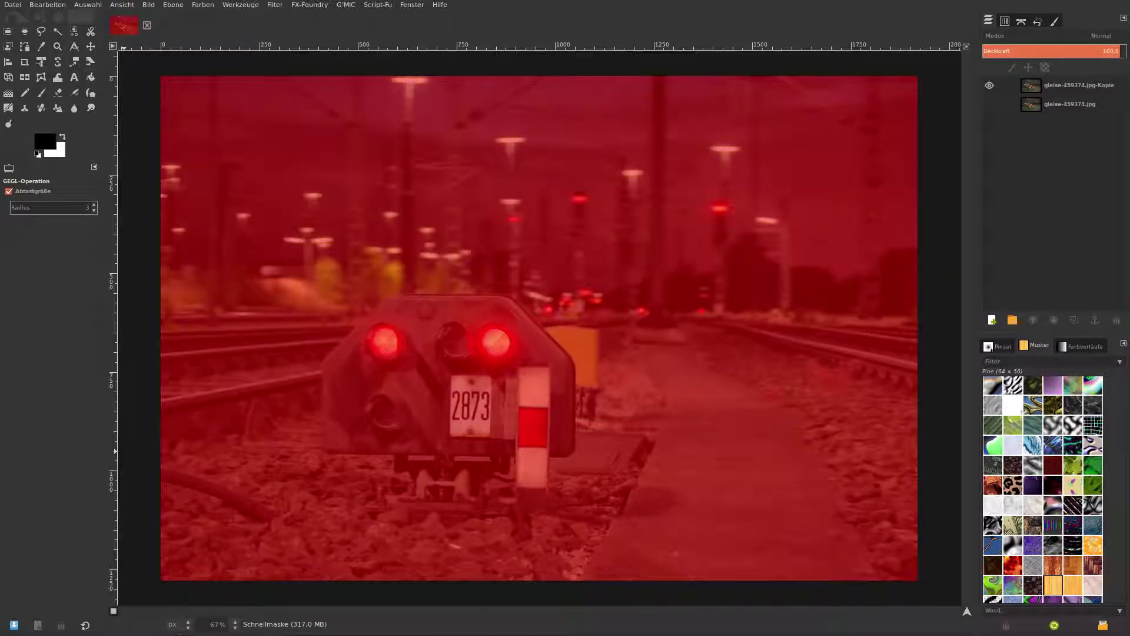
key(shift+e)
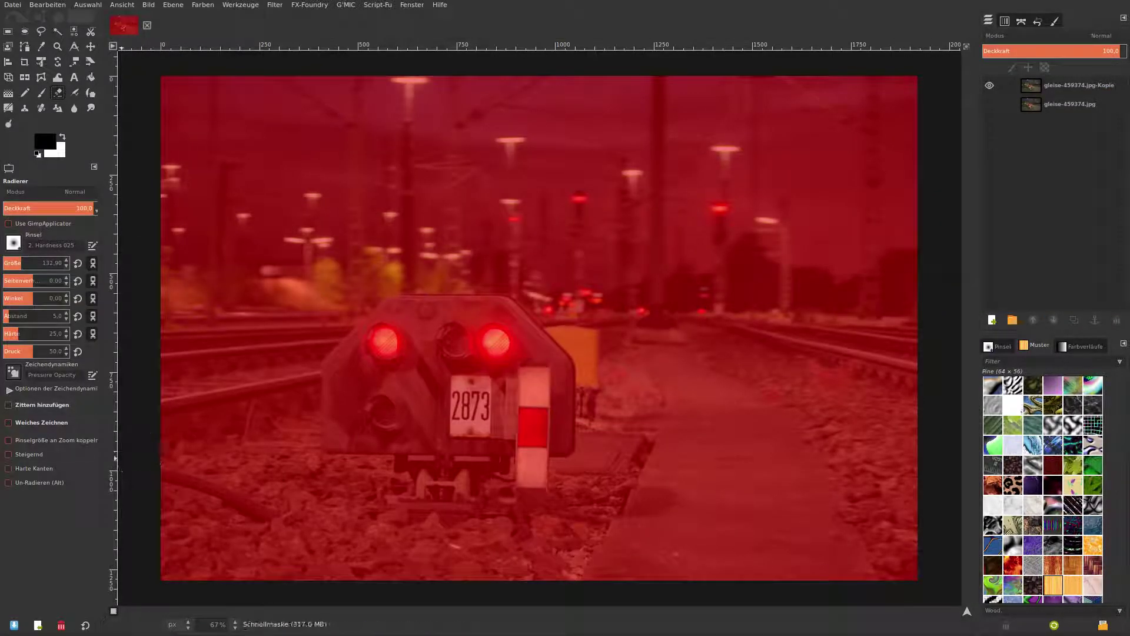
drag(171, 551, 537, 568)
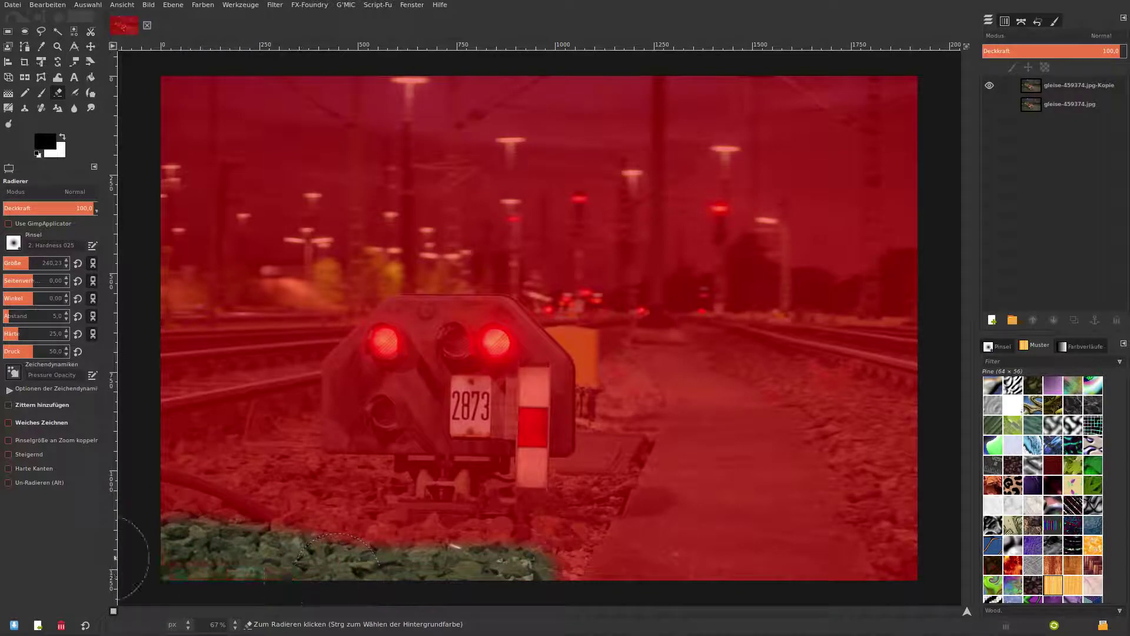
drag(339, 548, 573, 517)
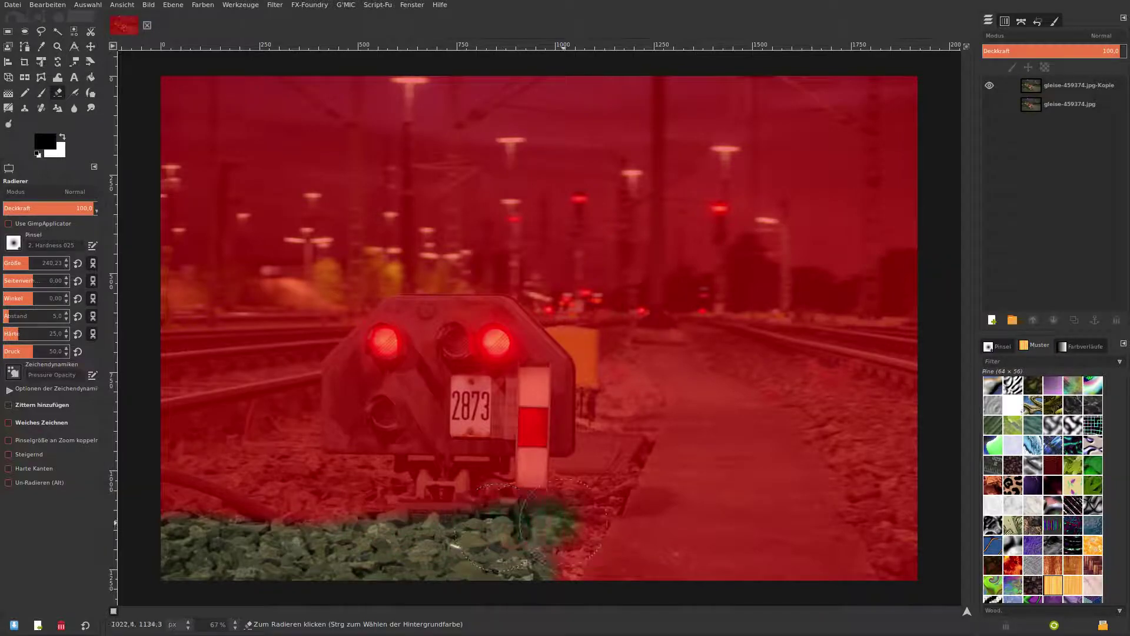
mouse_move(471, 551)
mouse_down()
mouse_move(329, 506)
mouse_move(177, 500)
mouse_move(211, 495)
mouse_move(259, 447)
mouse_move(253, 506)
mouse_move(350, 497)
mouse_up()
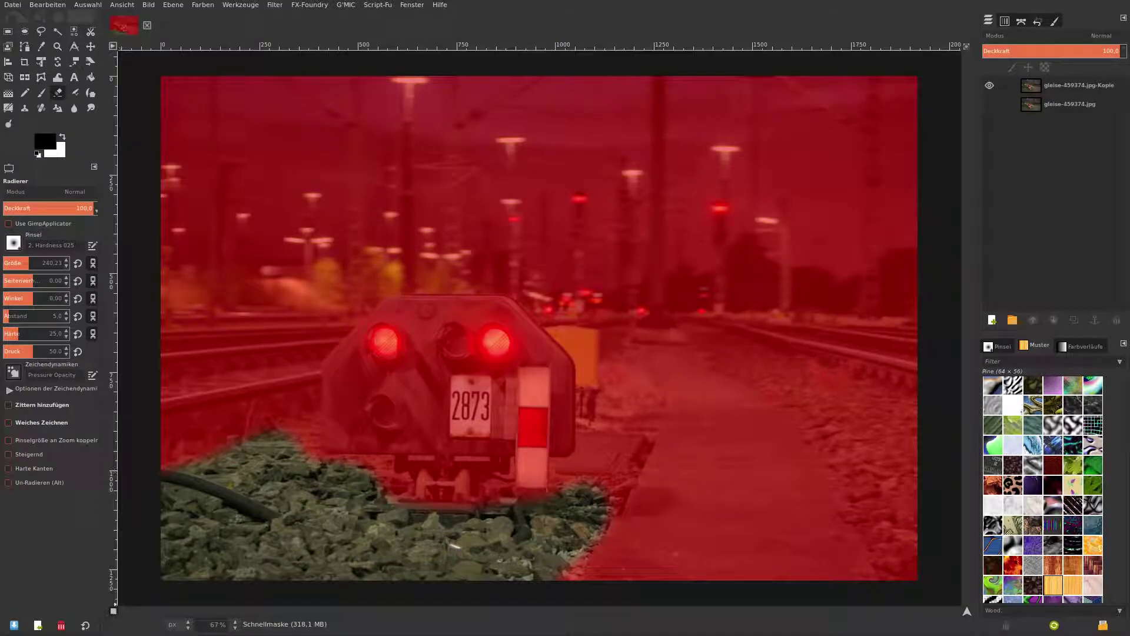
Turn the quick mask into a selection feathered by 5 px
click(114, 610)
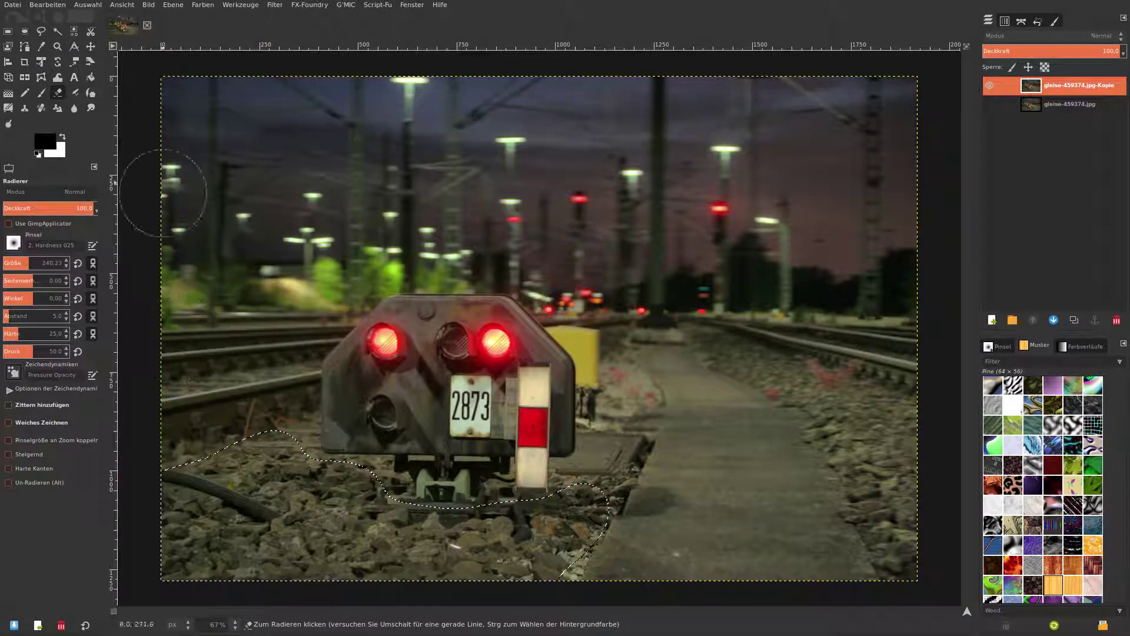
click(88, 5)
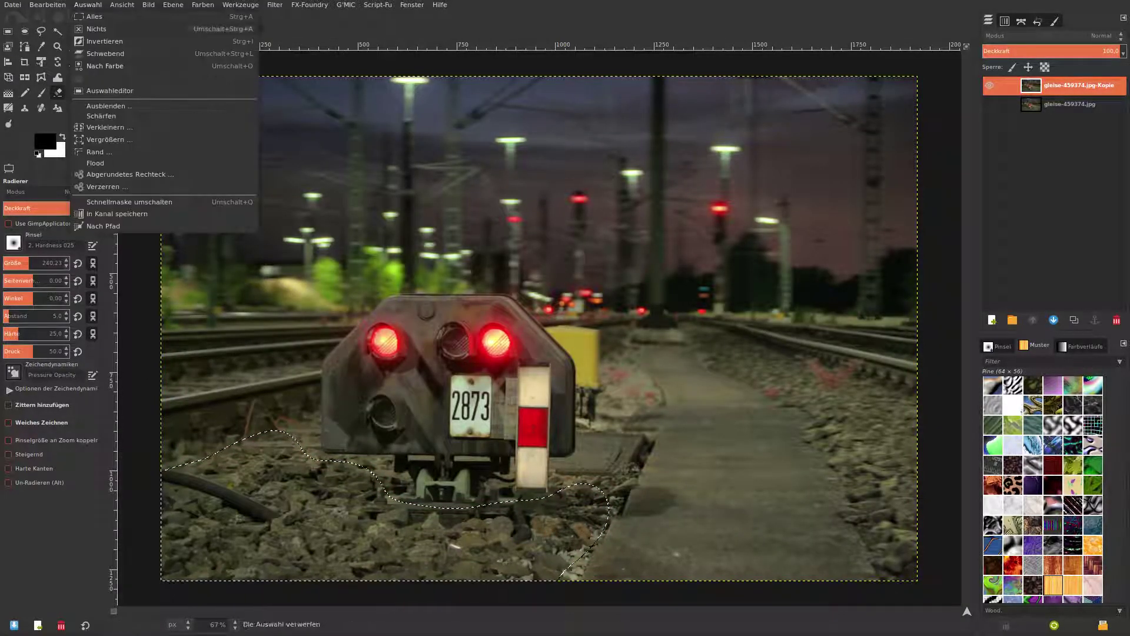
click(97, 107)
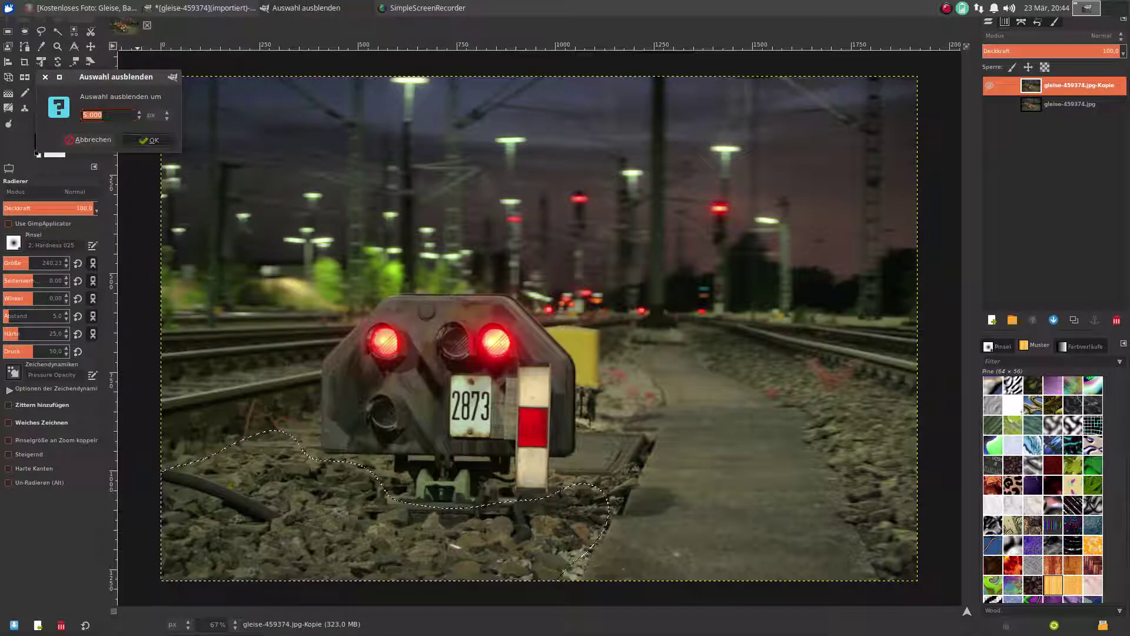
click(148, 139)
Apply a linear motion blur (length 10, angle 0) to the gravel, then select nothing
click(275, 4)
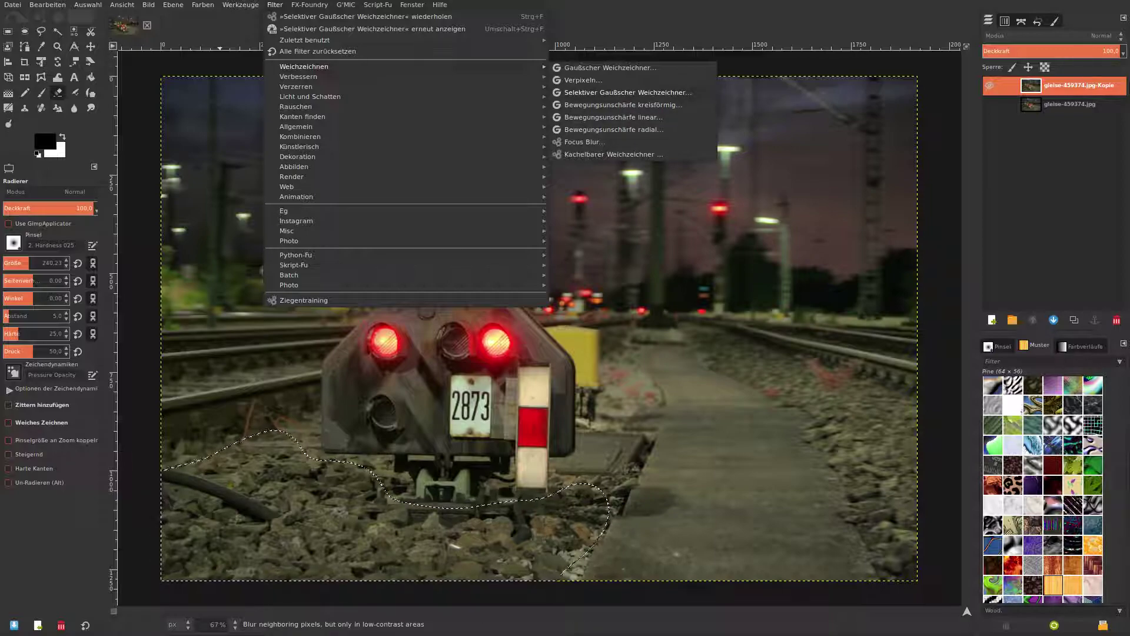
click(615, 104)
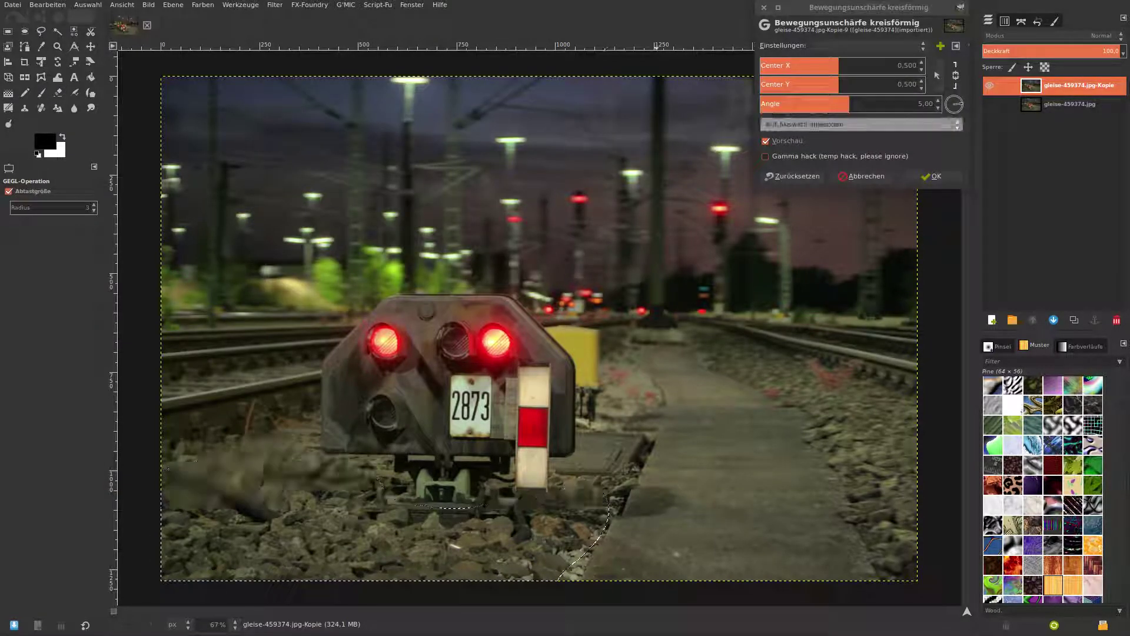
click(861, 176)
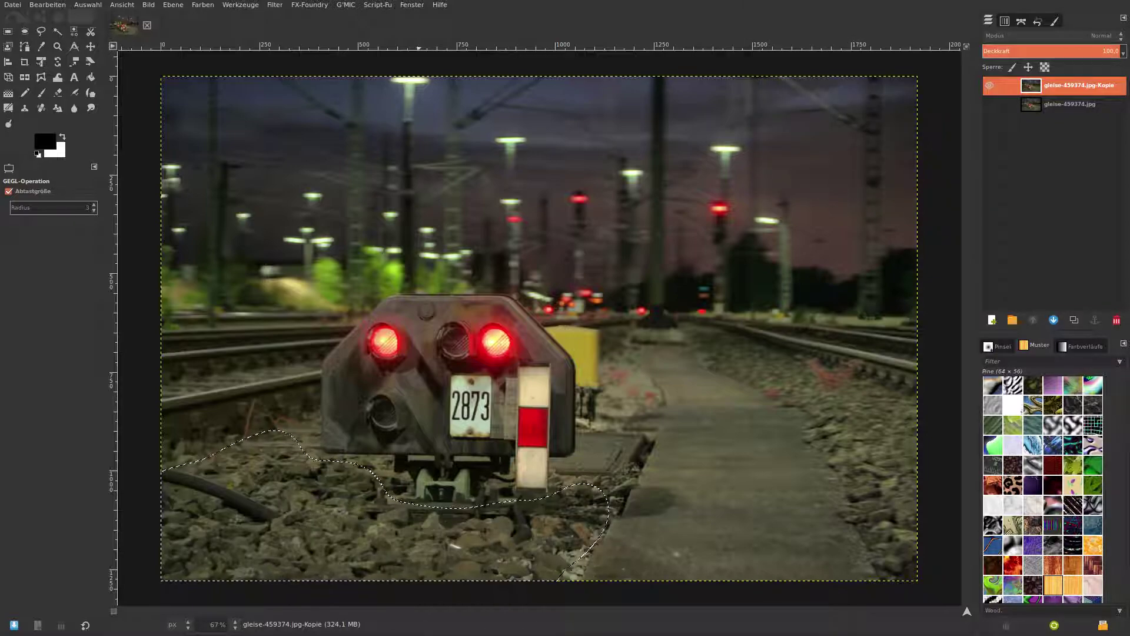
click(275, 5)
mouse_move(304, 66)
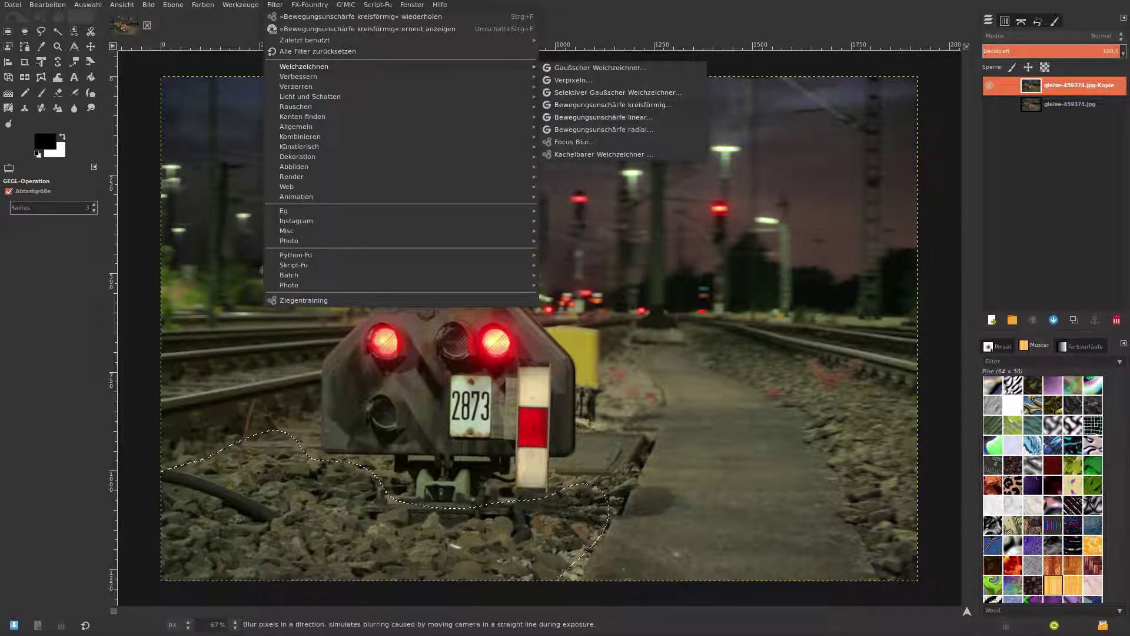
click(604, 117)
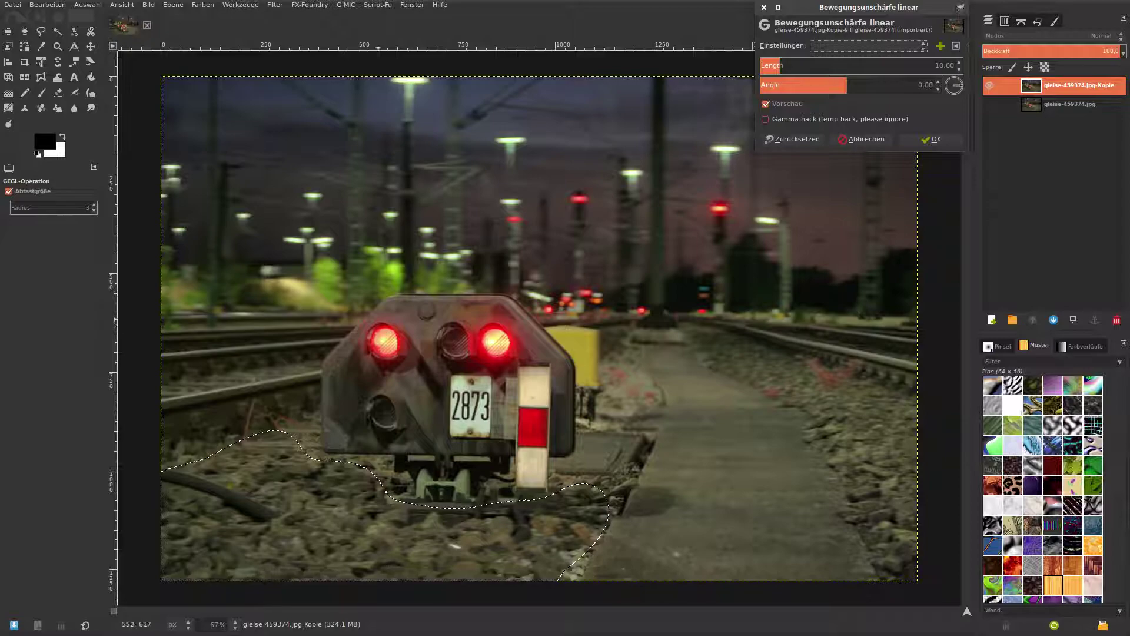
click(932, 140)
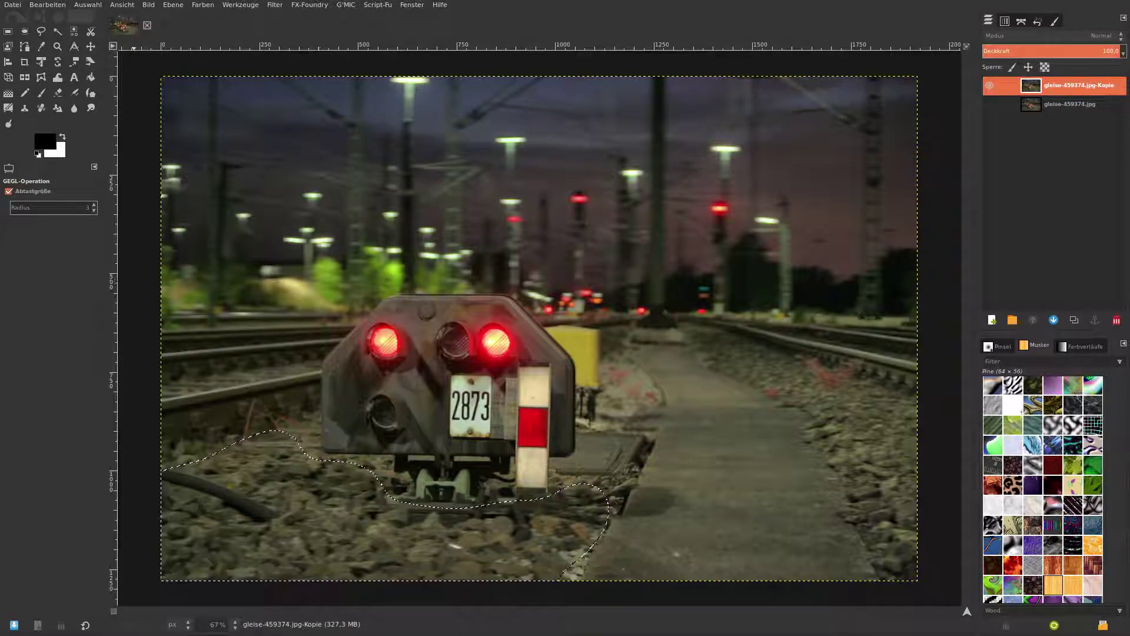
click(87, 5)
click(101, 31)
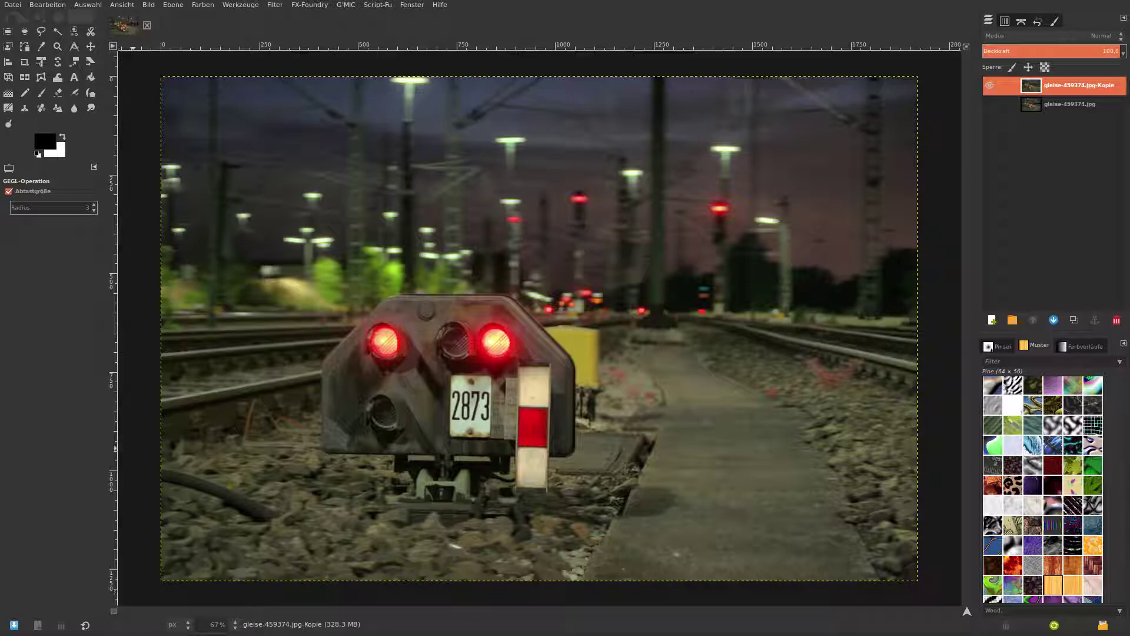
Turn on Quick Mask and switch to the Eraser at size 132.90
click(113, 611)
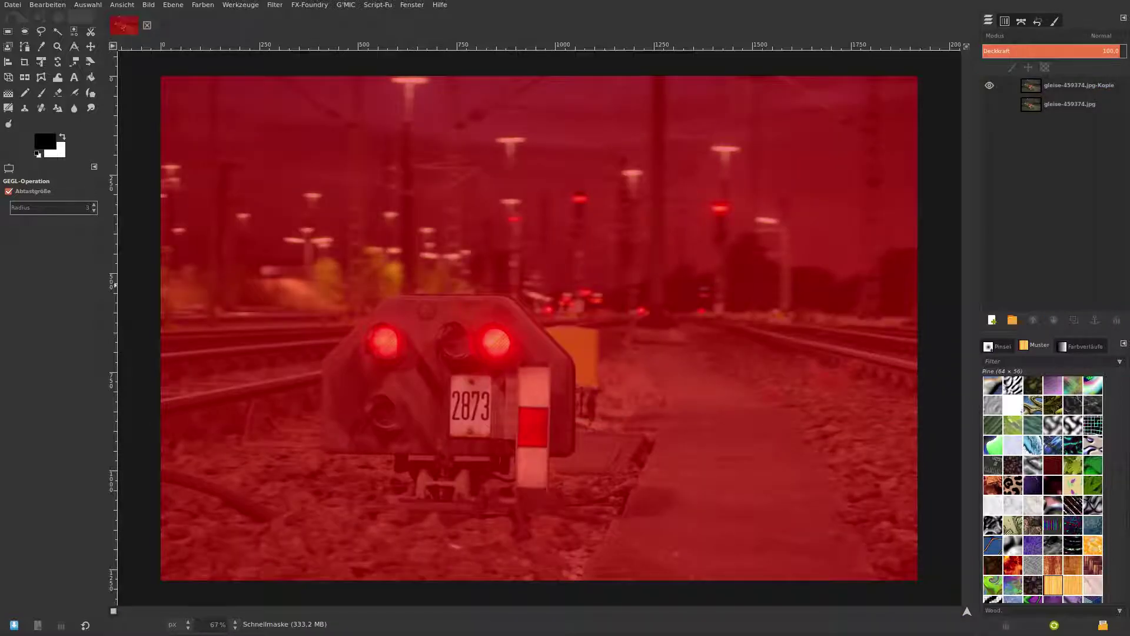
key(shift+e)
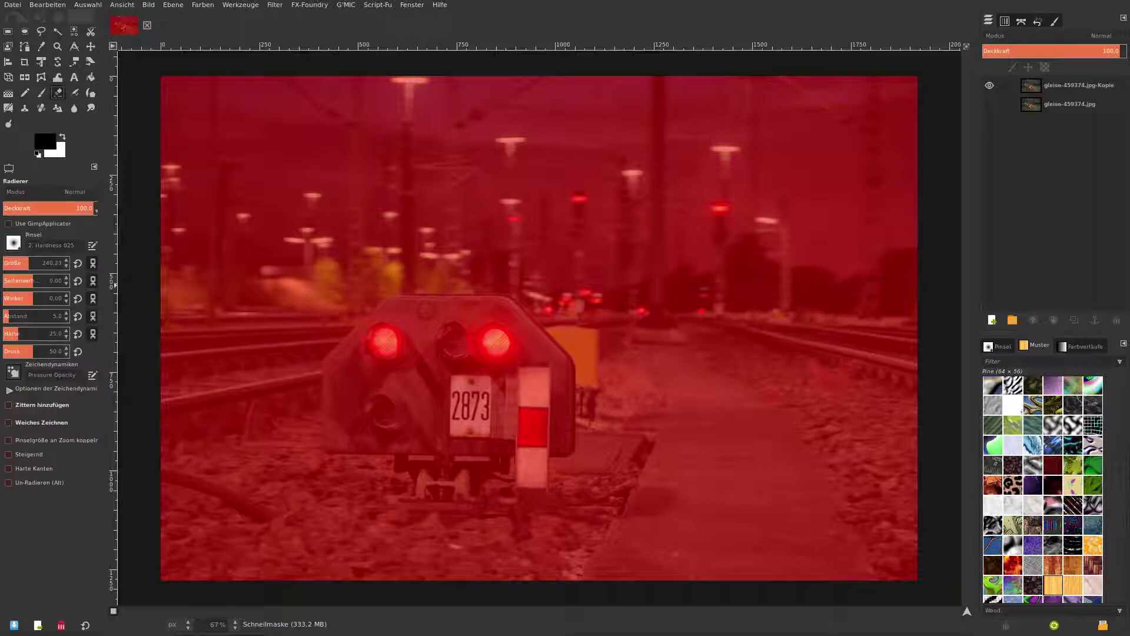
drag(42, 263, 37, 263)
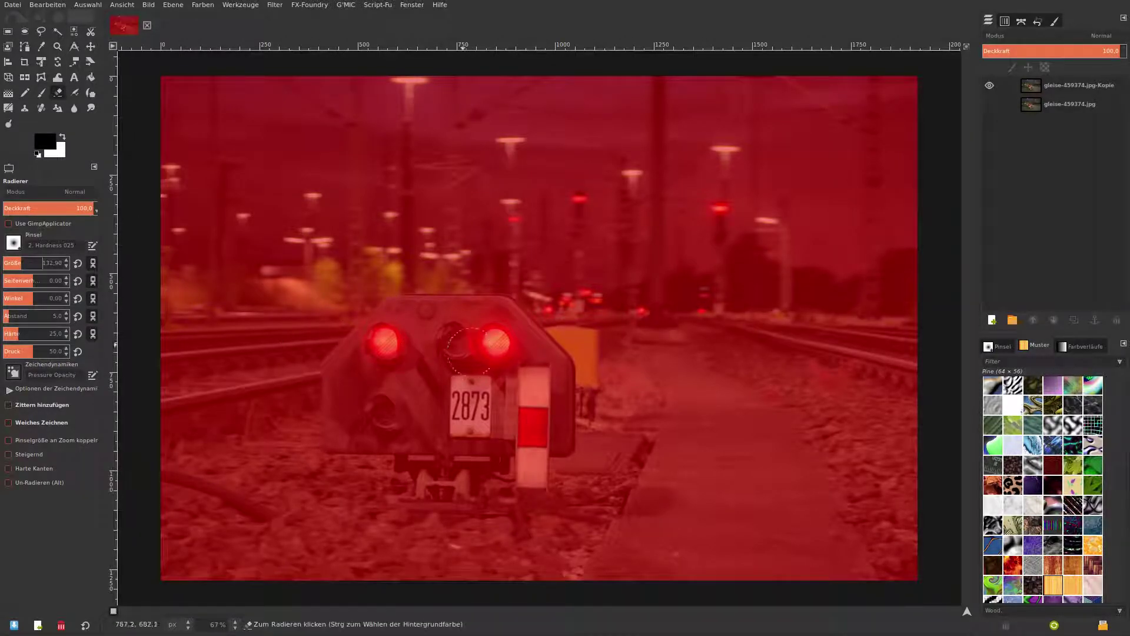
Erase the red mask over the signal's top, lamps and number plate
mouse_move(412, 310)
mouse_down()
mouse_move(353, 357)
mouse_move(338, 415)
mouse_move(563, 442)
mouse_move(541, 354)
mouse_move(414, 318)
mouse_up()
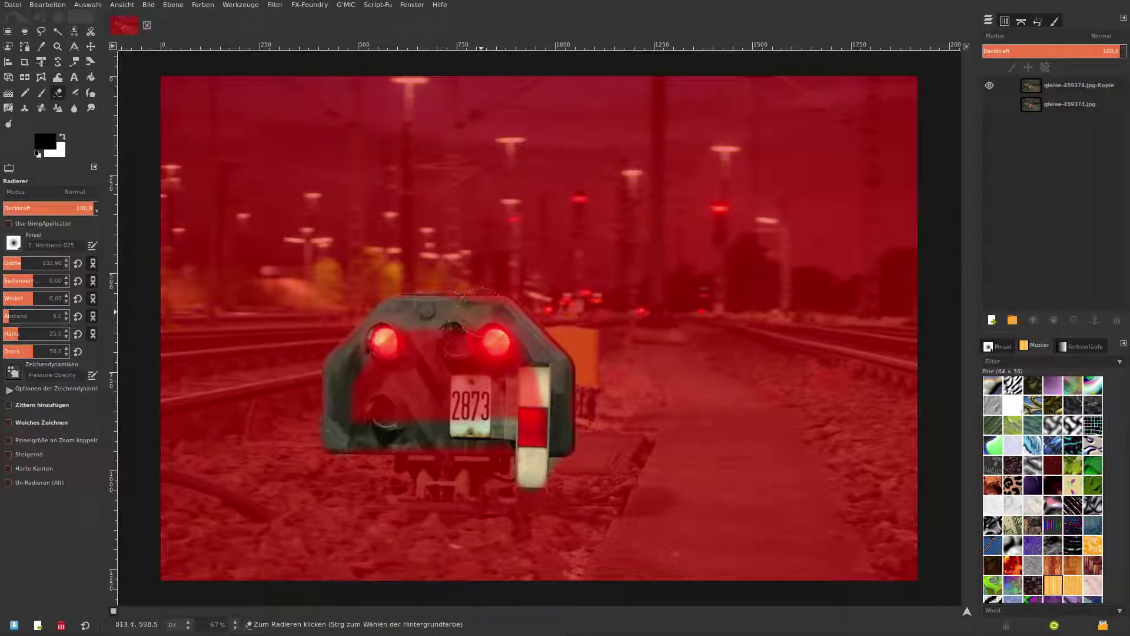
drag(516, 347, 519, 408)
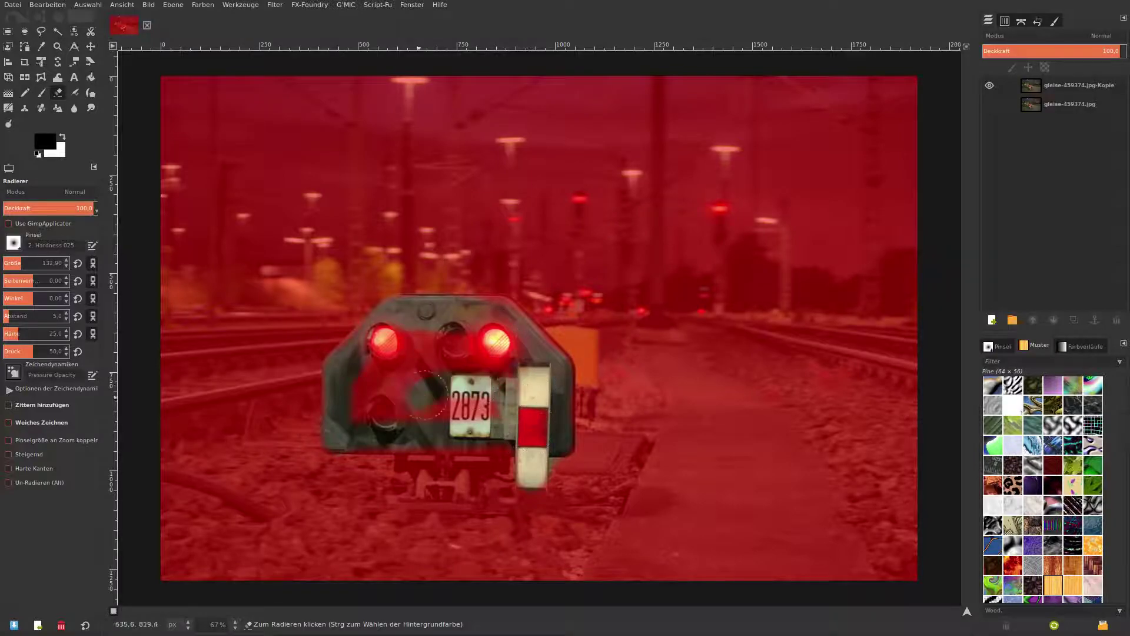
drag(357, 406, 368, 377)
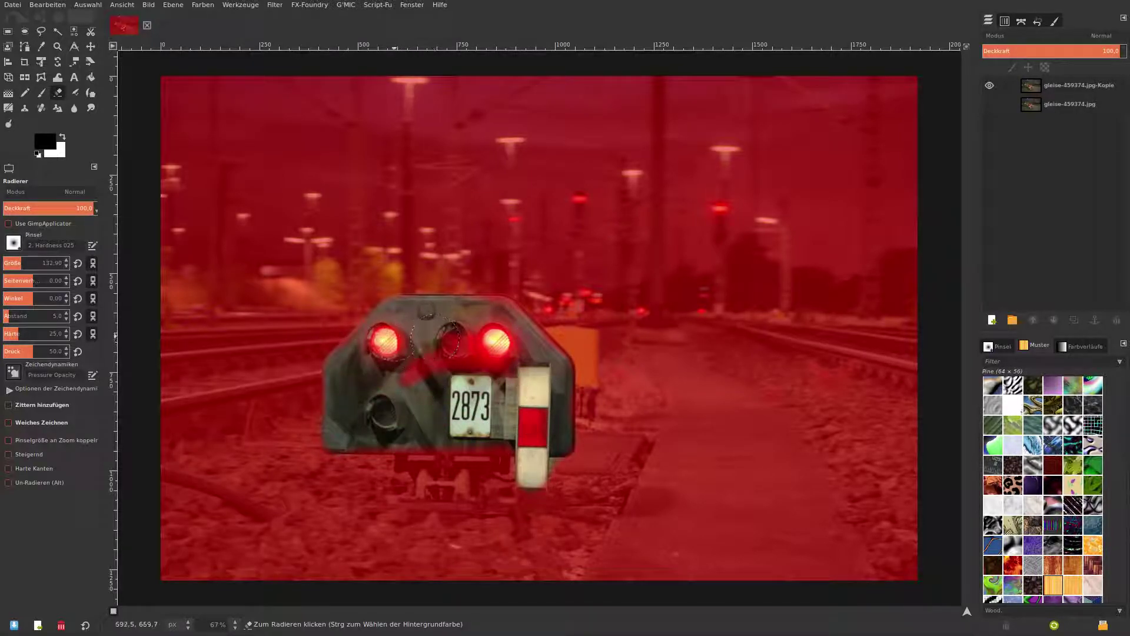
drag(394, 341, 398, 362)
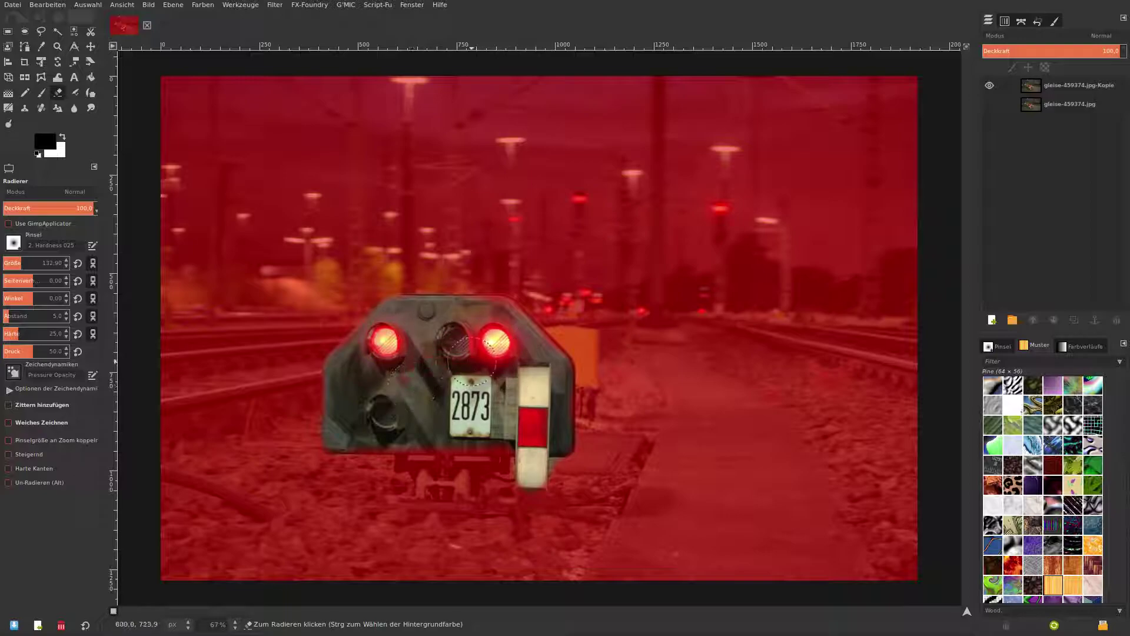
drag(474, 359, 527, 384)
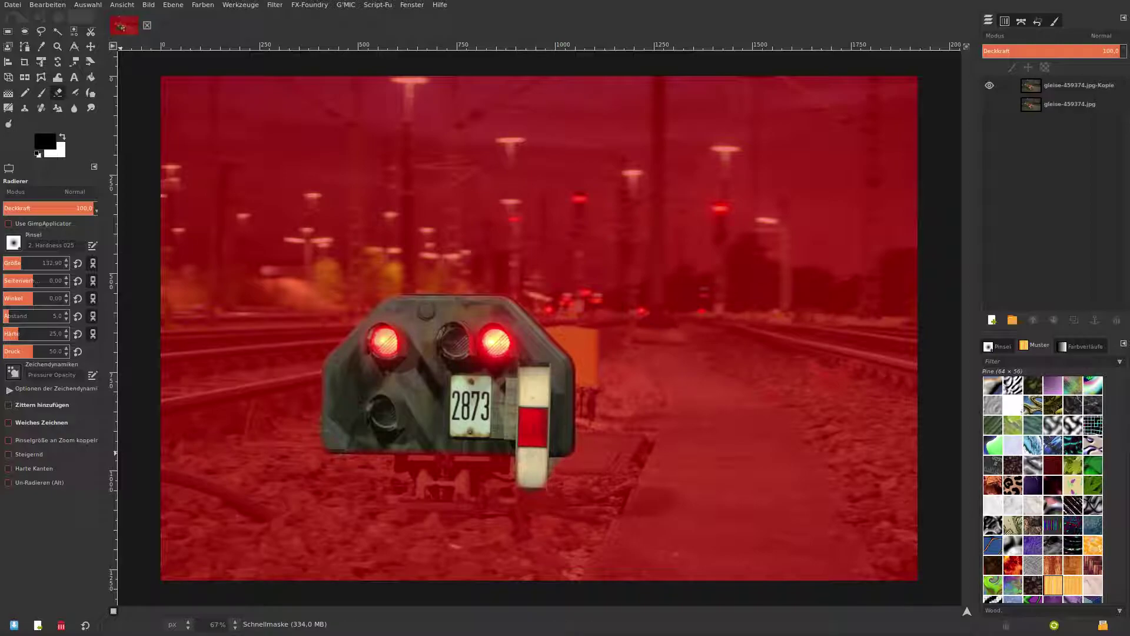
Apply Unsharp Mask (std dev 0.550, scale 4.000) to the signal box selection, then select nothing
key(shift+q)
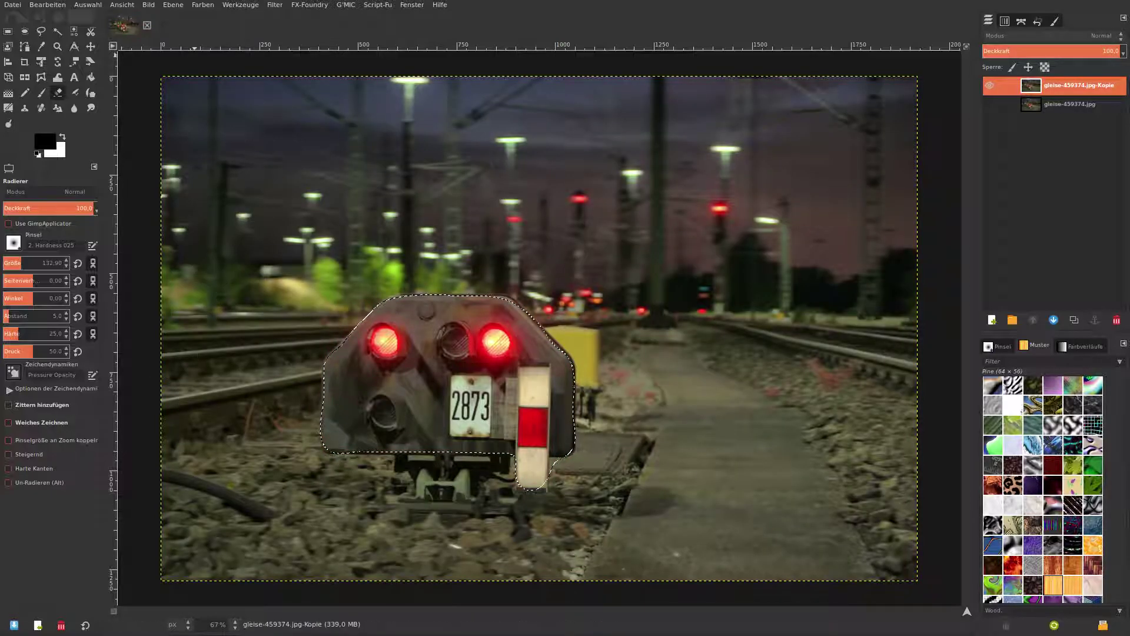
click(275, 5)
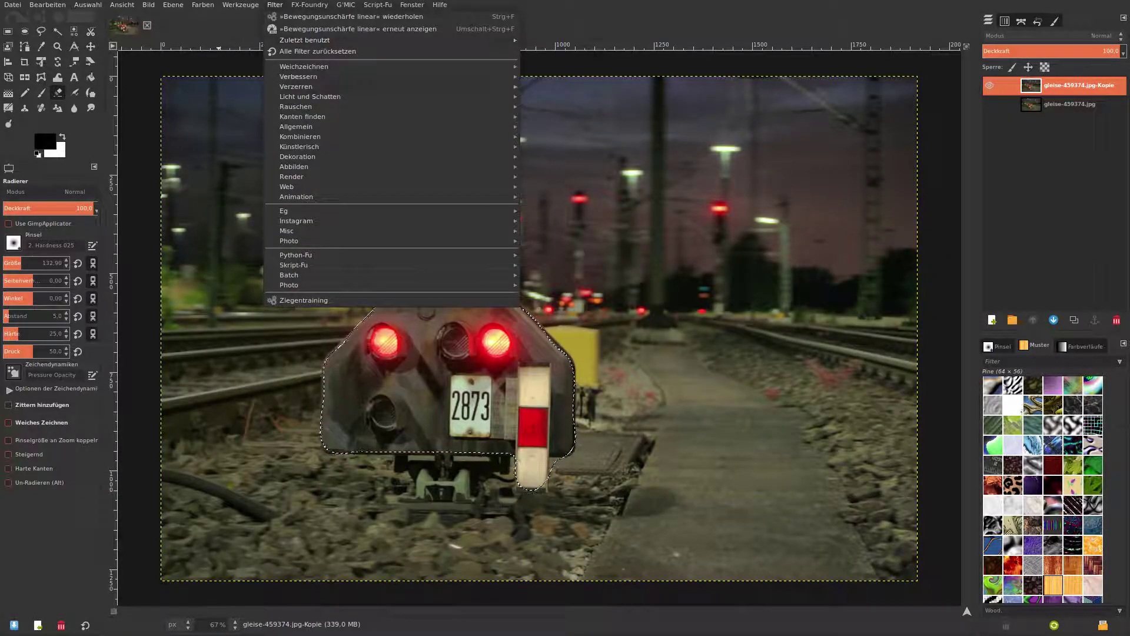
click(572, 139)
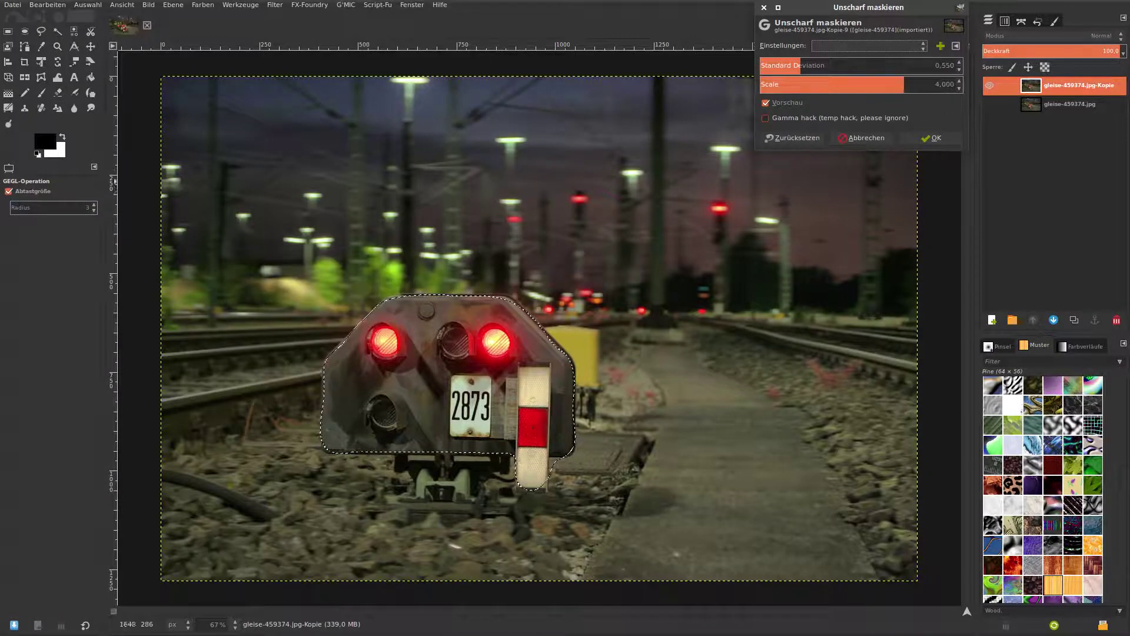
click(932, 138)
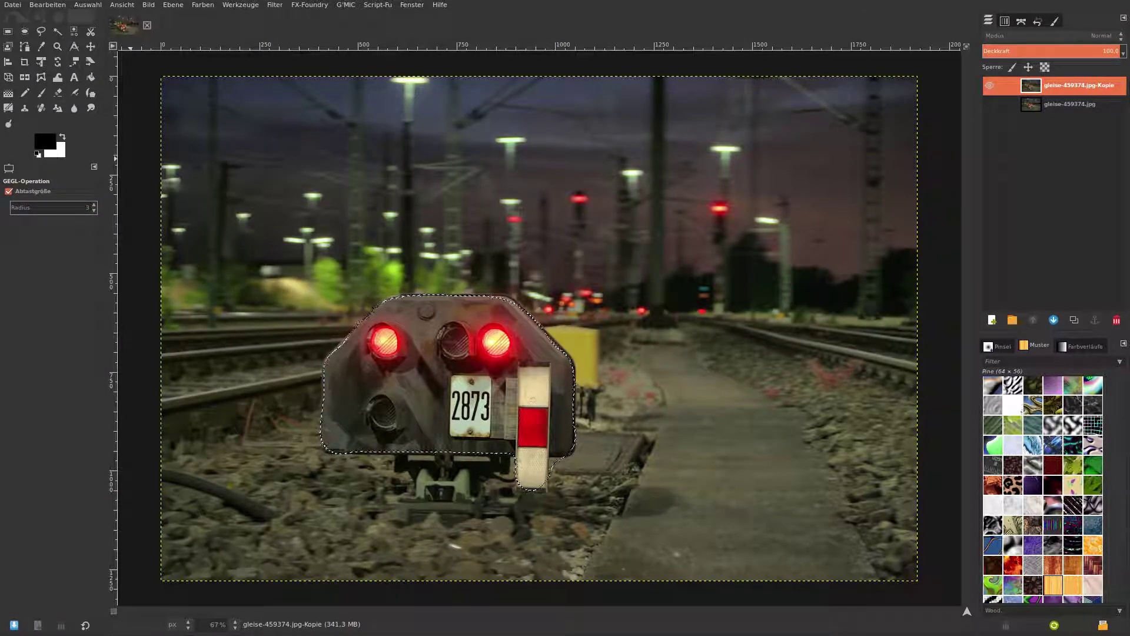
click(88, 4)
click(94, 44)
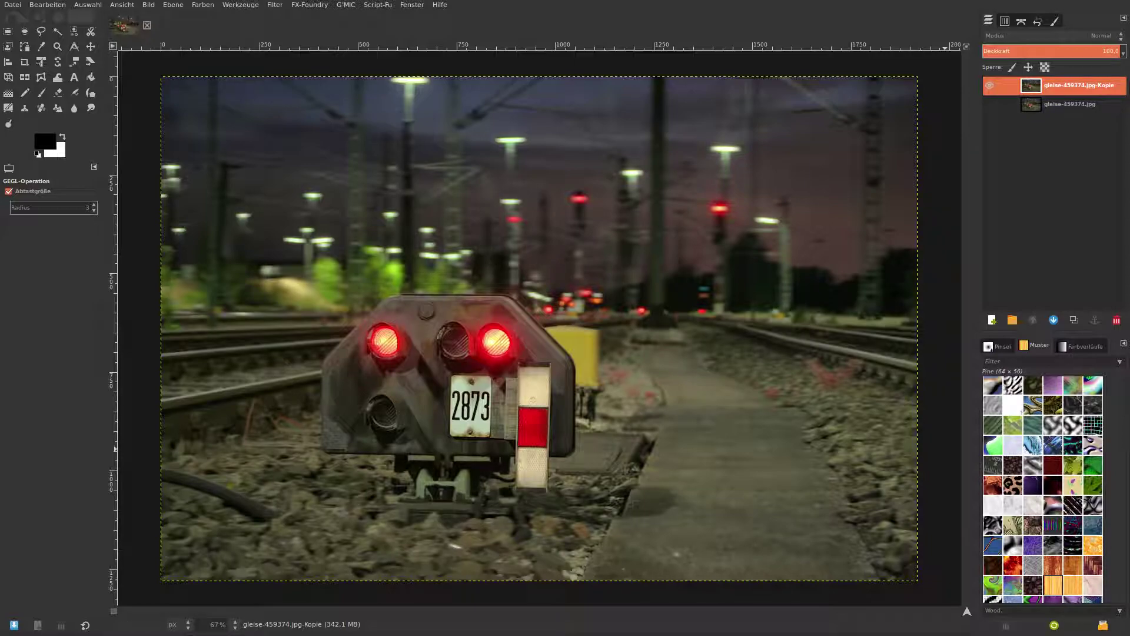
click(989, 86)
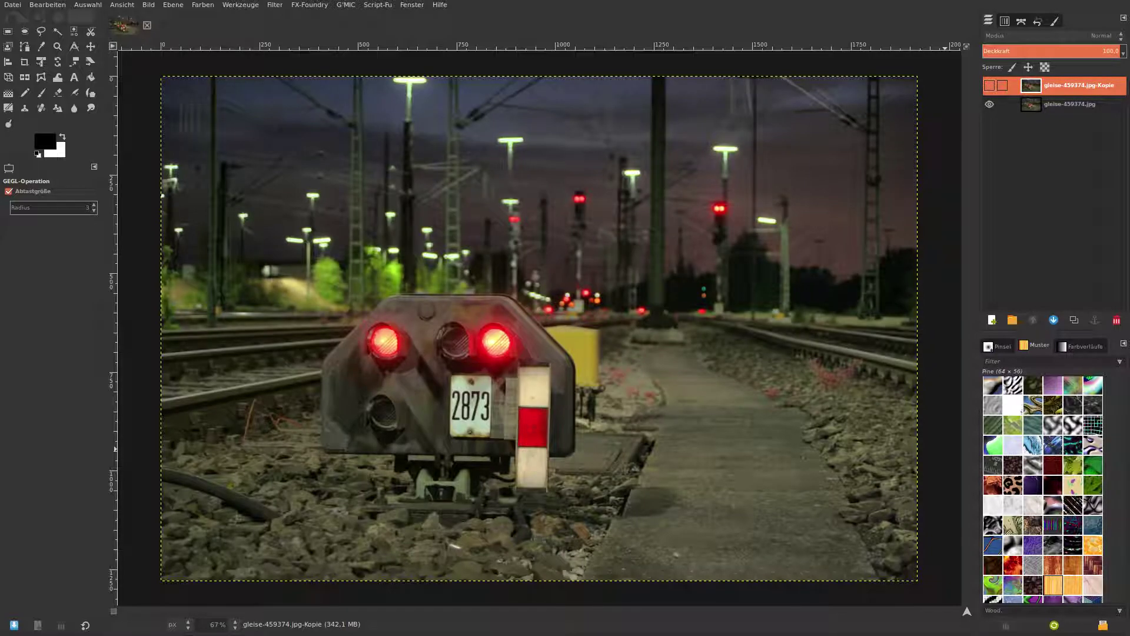
click(990, 86)
click(990, 85)
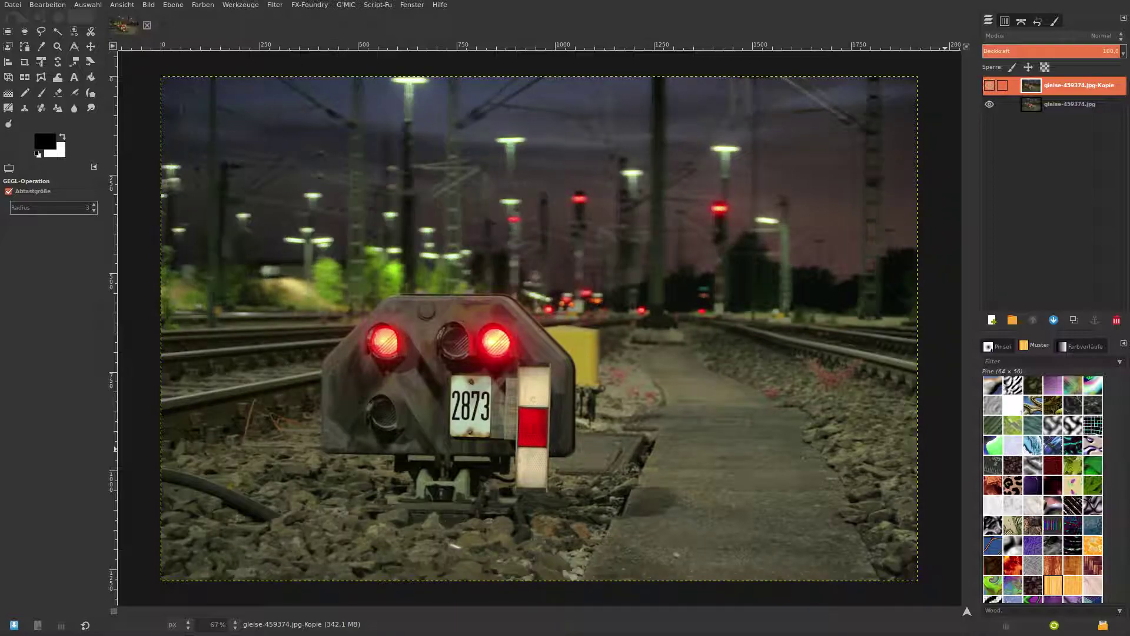
click(989, 85)
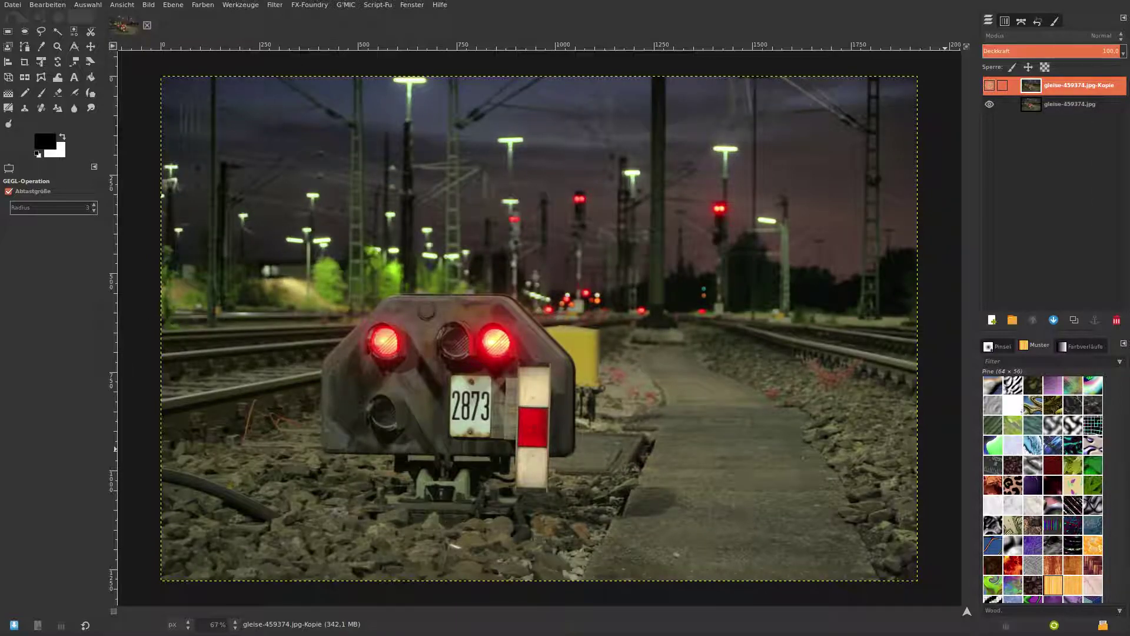
click(990, 86)
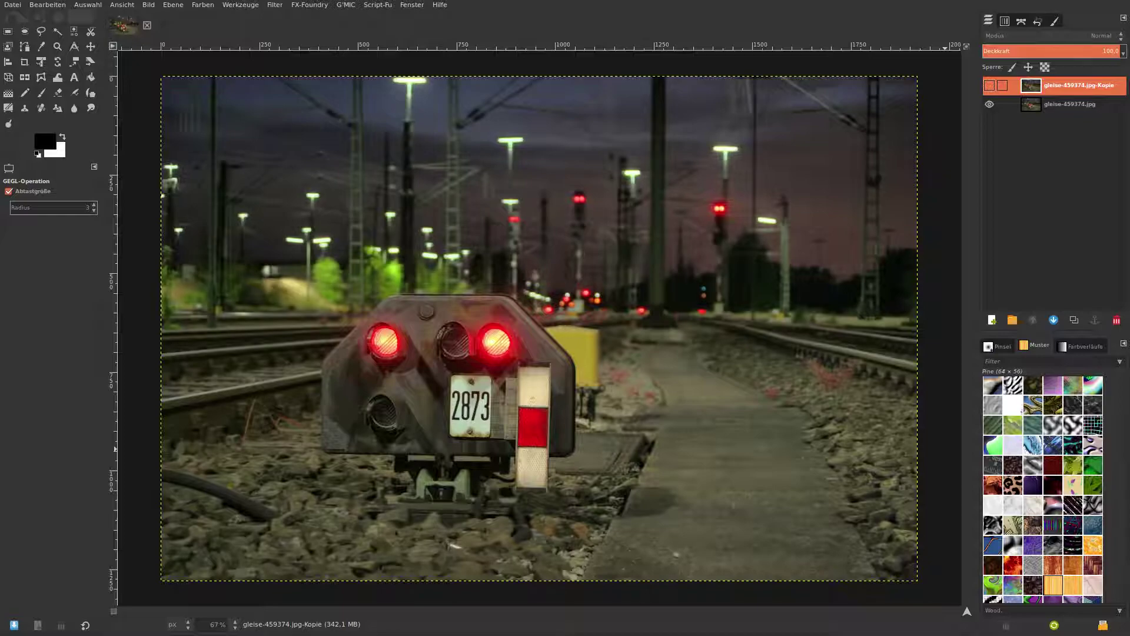